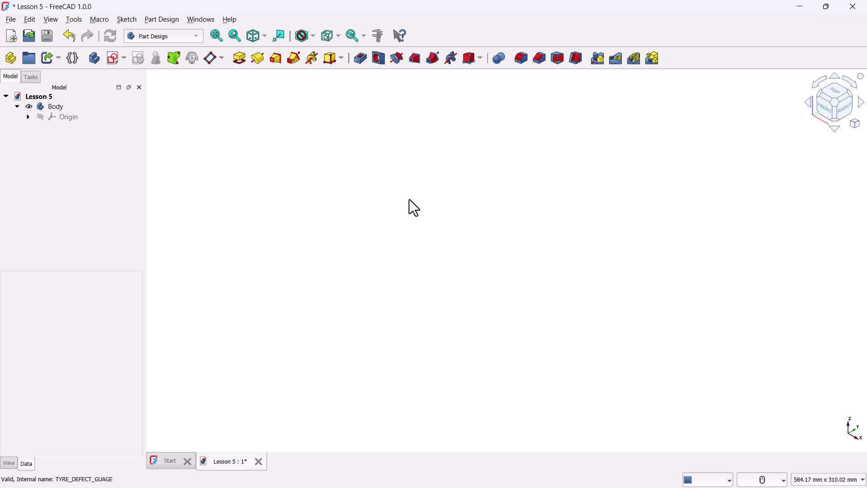
# Import the image TYRE DEFECT GUAGE.jpg into the Lesson 5 document.
pyautogui.click(11, 20)
pyautogui.click(11, 20)
pyautogui.click(29, 19)
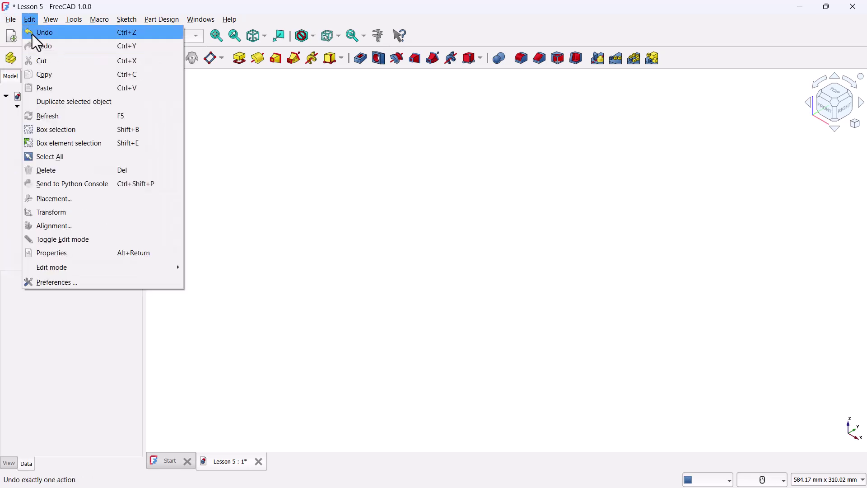
pyautogui.click(19, 173)
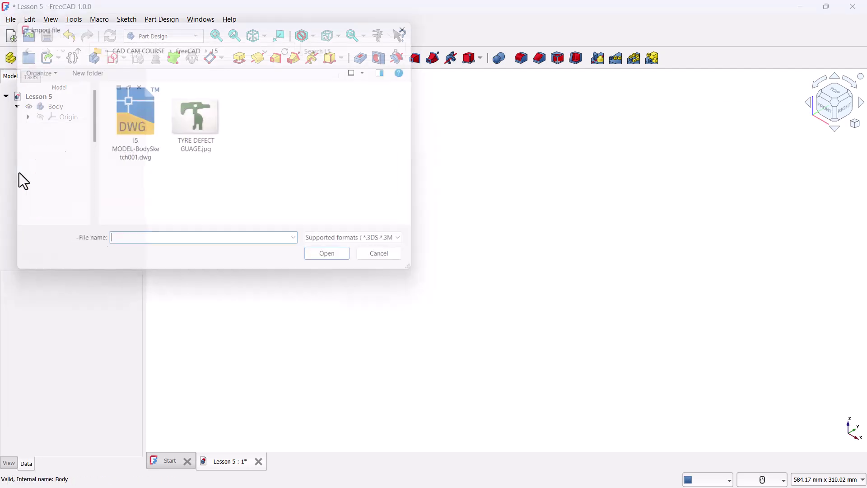
pyautogui.click(209, 112)
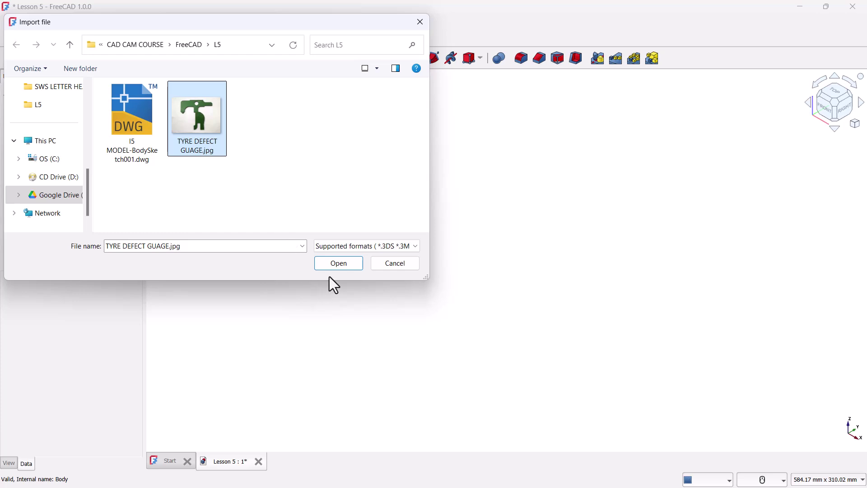
pyautogui.click(335, 264)
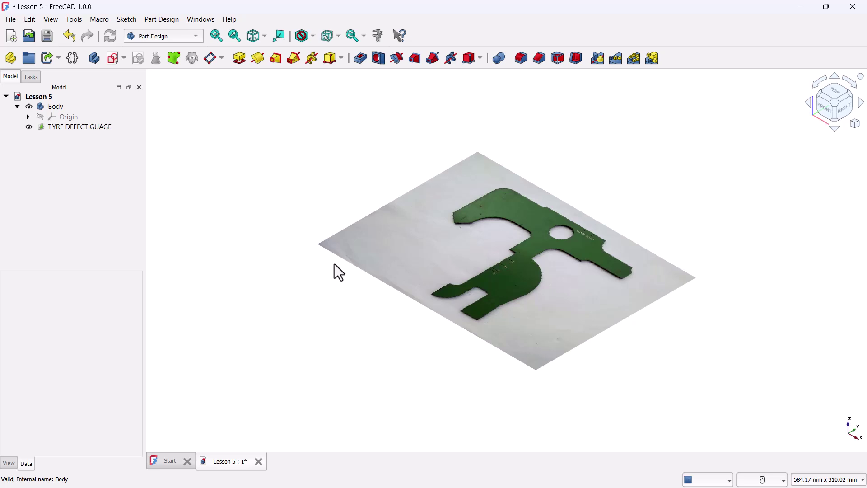
# Try the XZ, YZ and XY planes and the reversed direction for the imported gauge image.
pyautogui.click(69, 131)
pyautogui.doubleClick(69, 131)
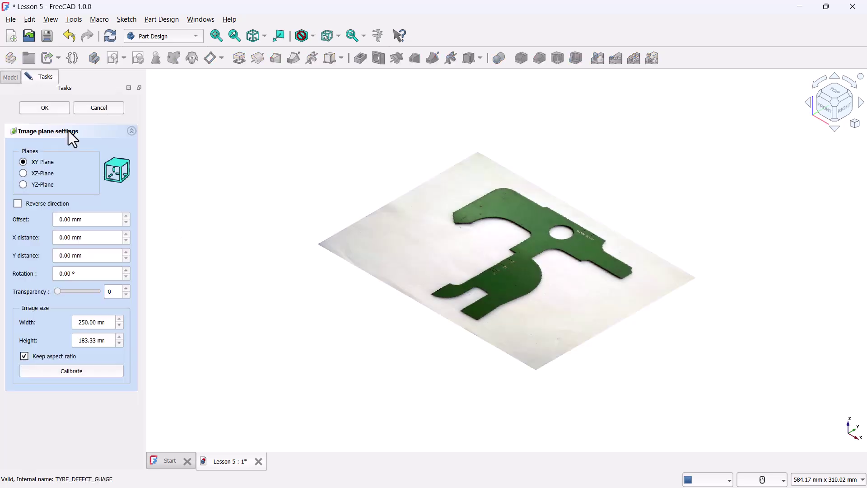
pyautogui.click(25, 174)
pyautogui.click(24, 186)
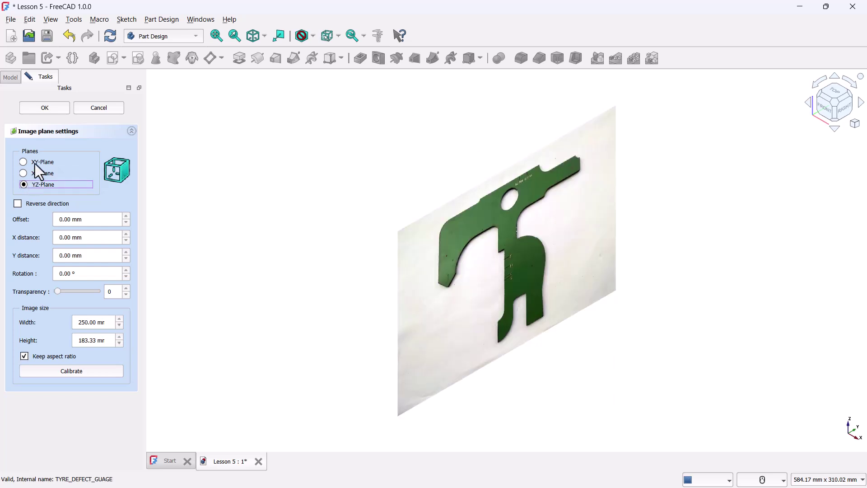
pyautogui.click(34, 163)
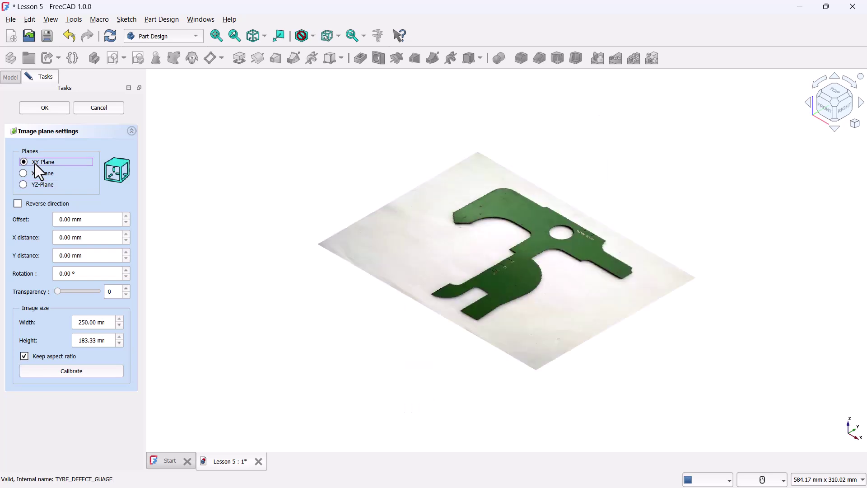
pyautogui.click(45, 205)
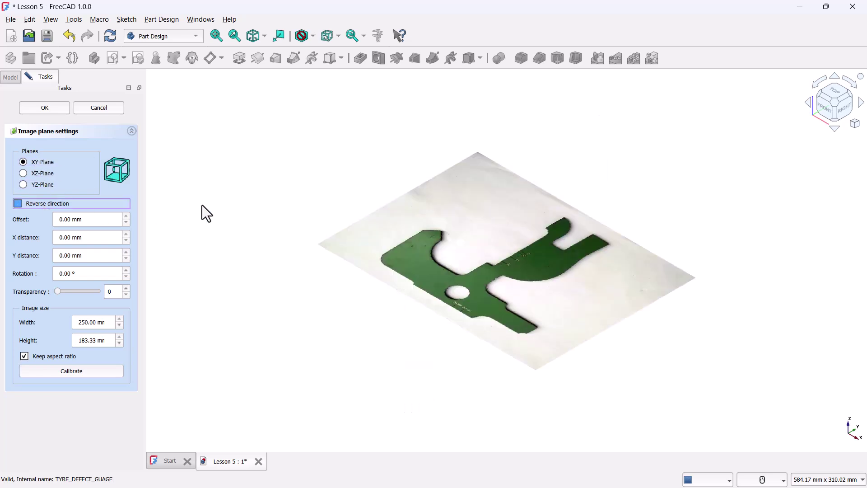
pyautogui.press('Escape')
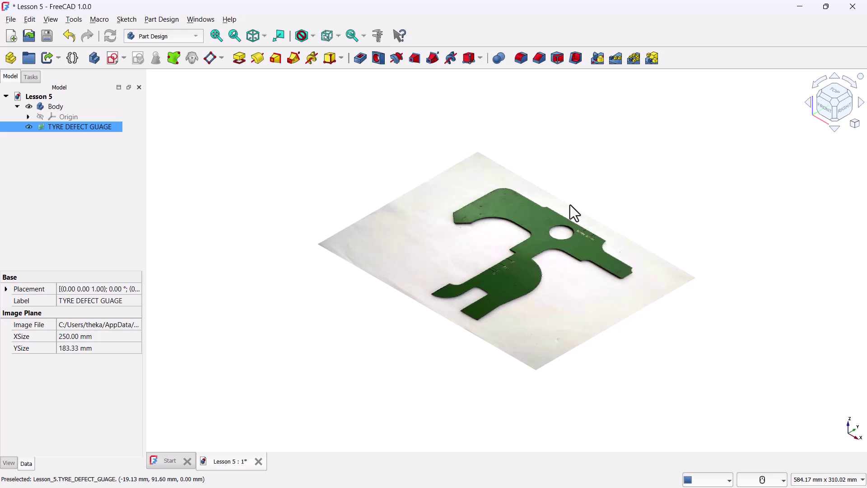
# Calibrate the gauge image's scale by setting the distance between its 50MM and 60MM marks to 10 mm.
pyautogui.click(831, 102)
pyautogui.scroll(1, 651, 230)
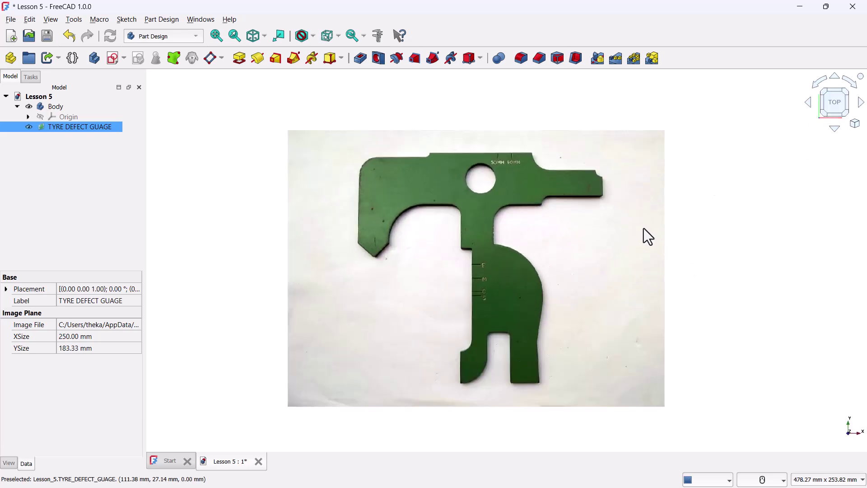
pyautogui.scroll(1, 435, 240)
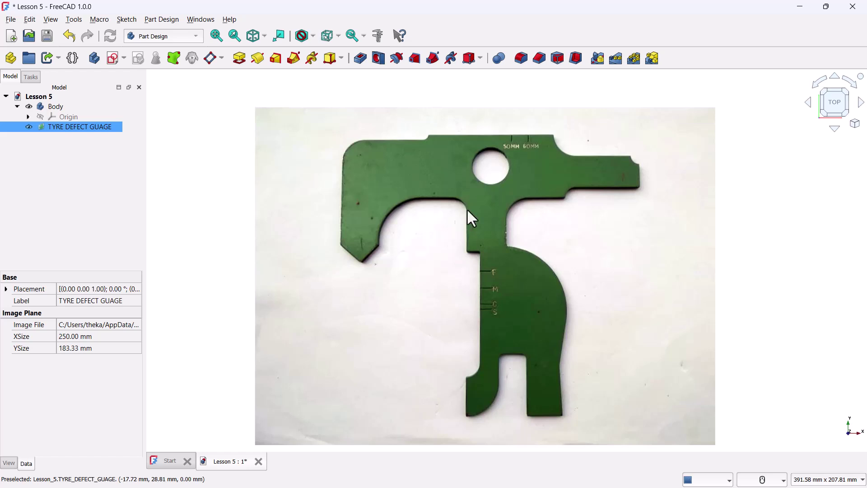
pyautogui.scroll(1, 505, 196)
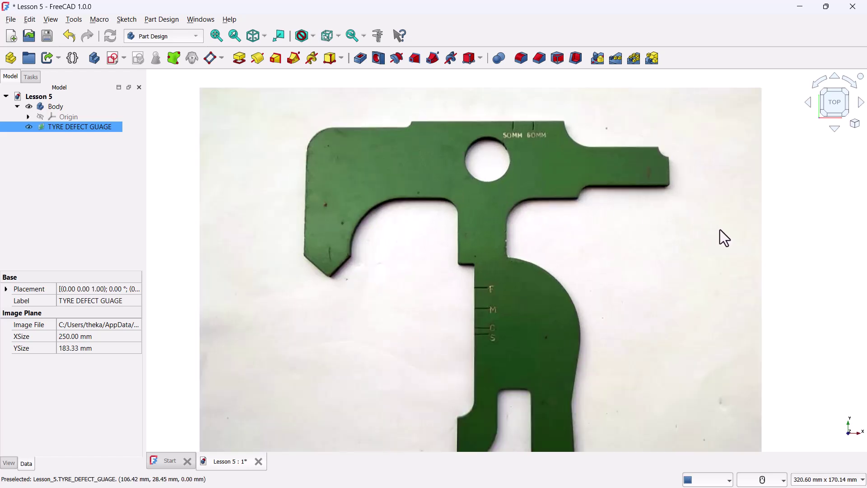
pyautogui.scroll(-1, 660, 302)
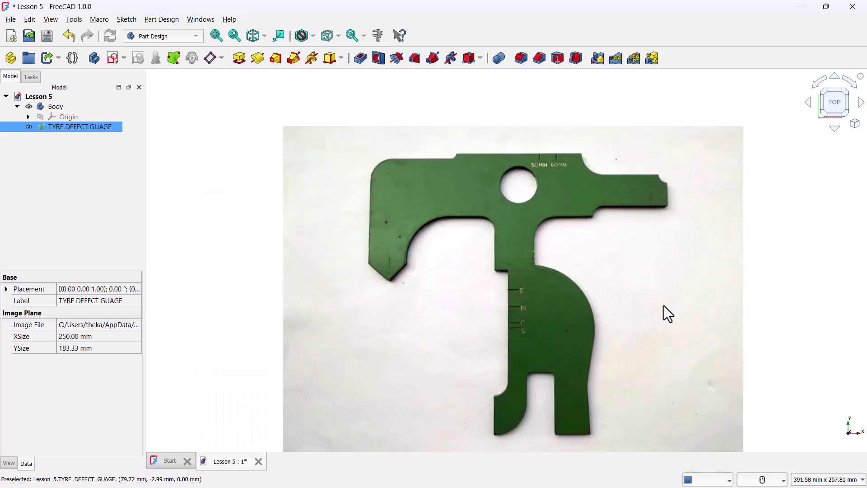
pyautogui.scroll(1, 708, 353)
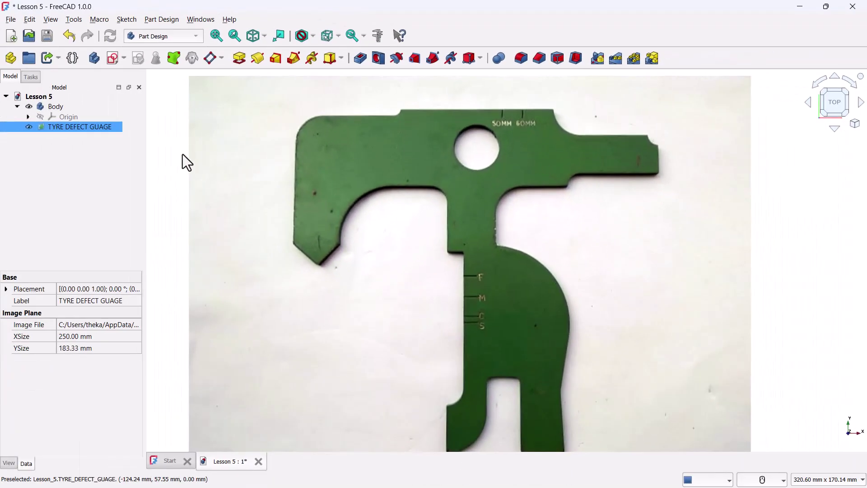
pyautogui.doubleClick(62, 129)
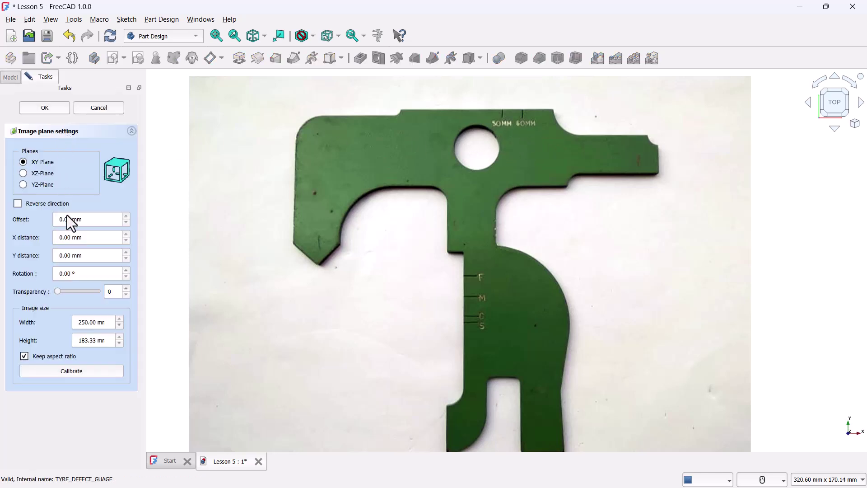
pyautogui.click(85, 371)
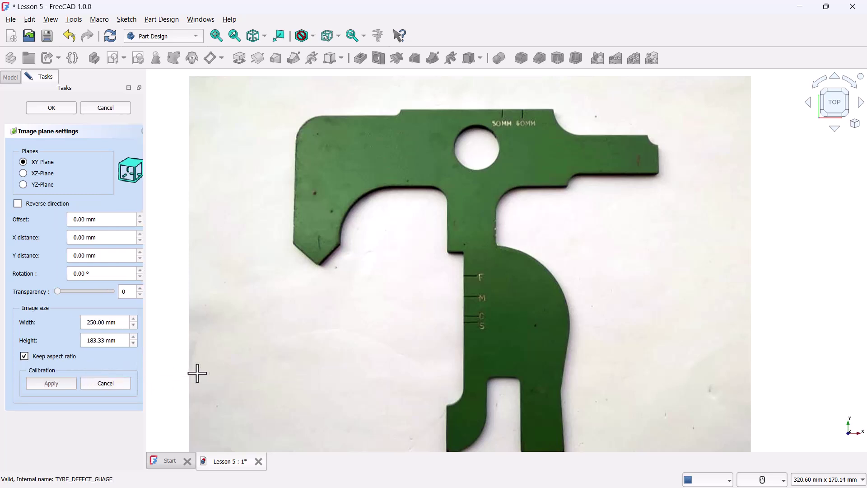
pyautogui.scroll(10, 501, 113)
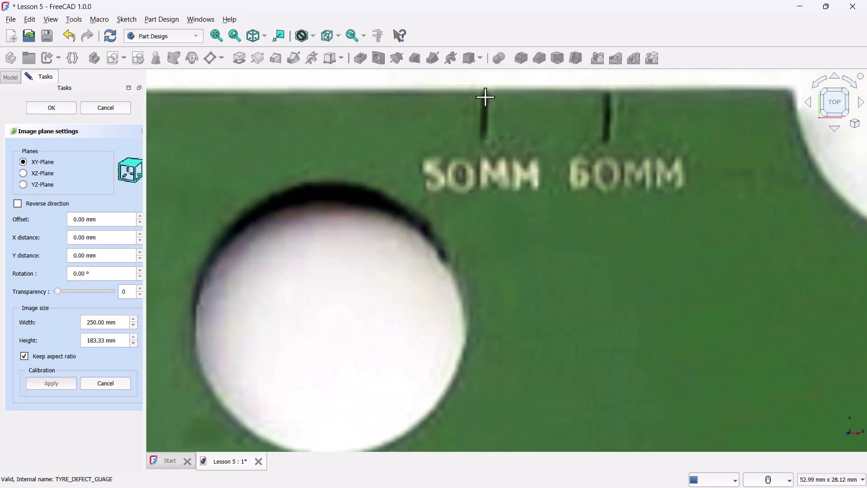
pyautogui.click(483, 98)
pyautogui.scroll(5, 482, 98)
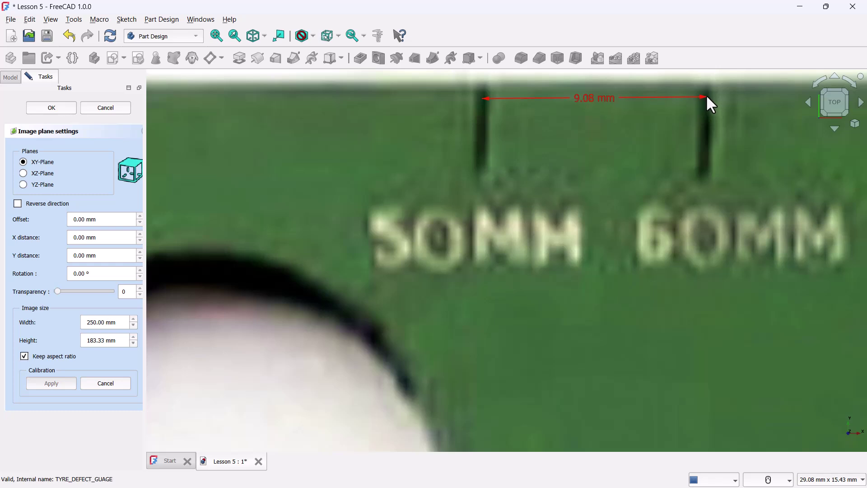
pyautogui.click(706, 96)
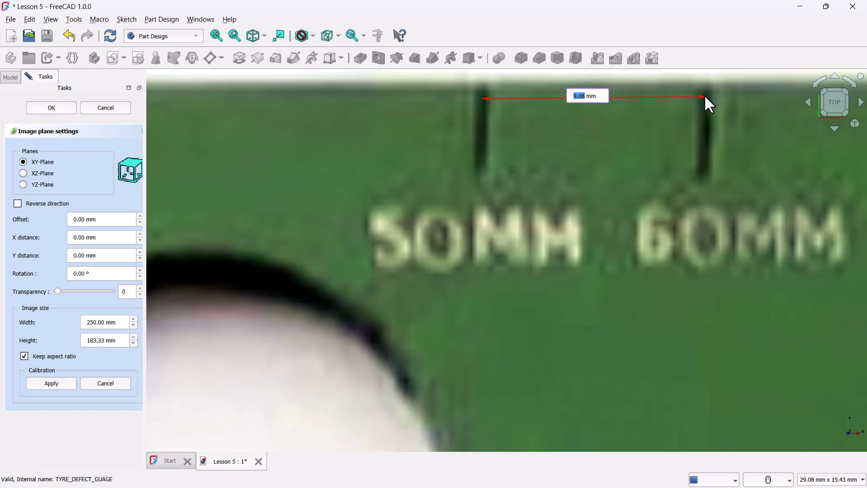
pyautogui.write('10')
pyautogui.press('Return')
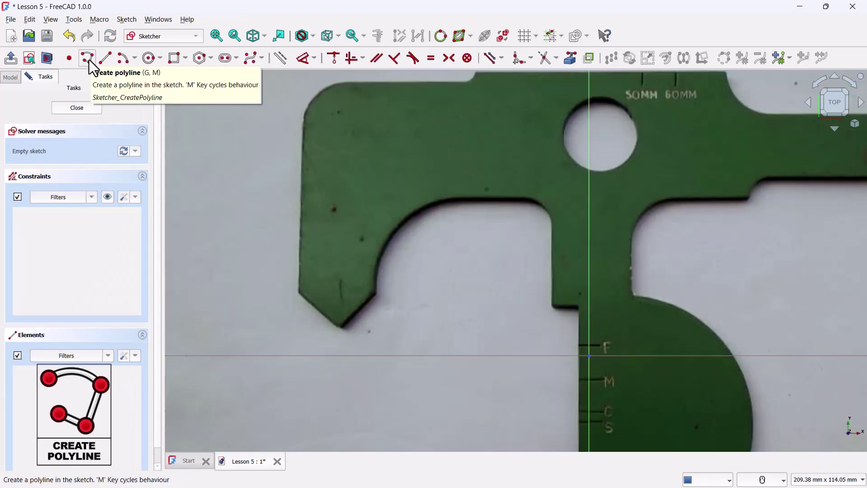
pyautogui.click(89, 60)
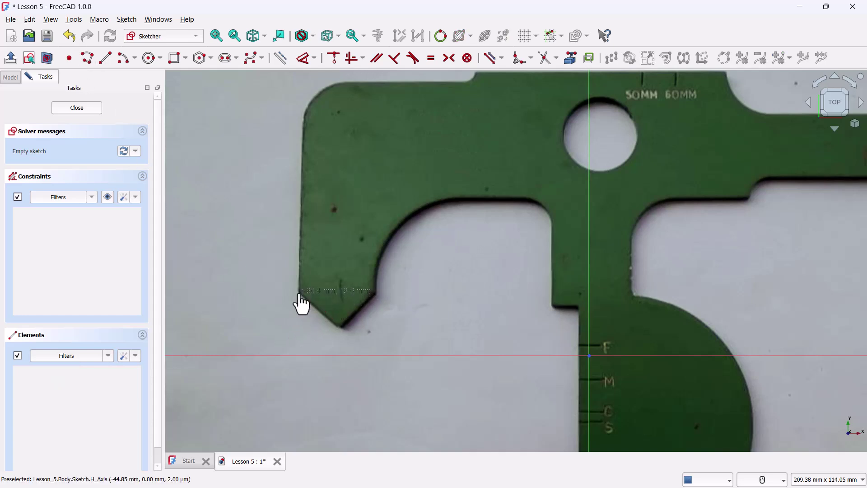
pyautogui.click(297, 228)
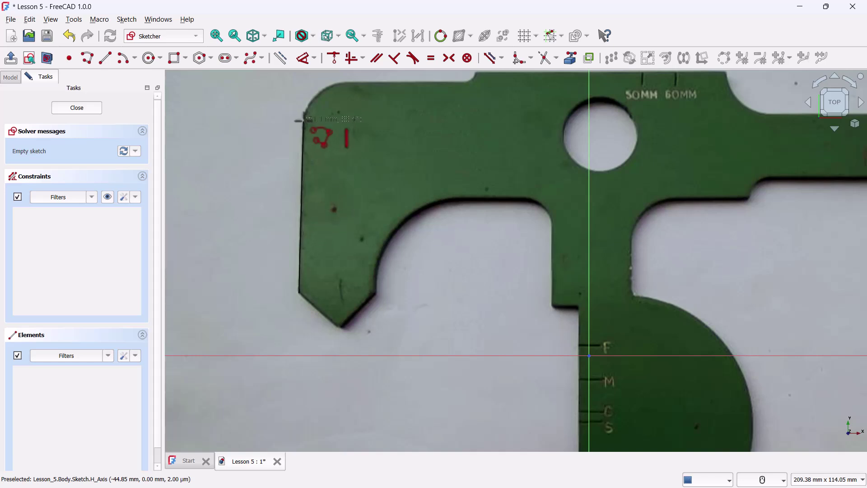
pyautogui.scroll(4, 299, 120)
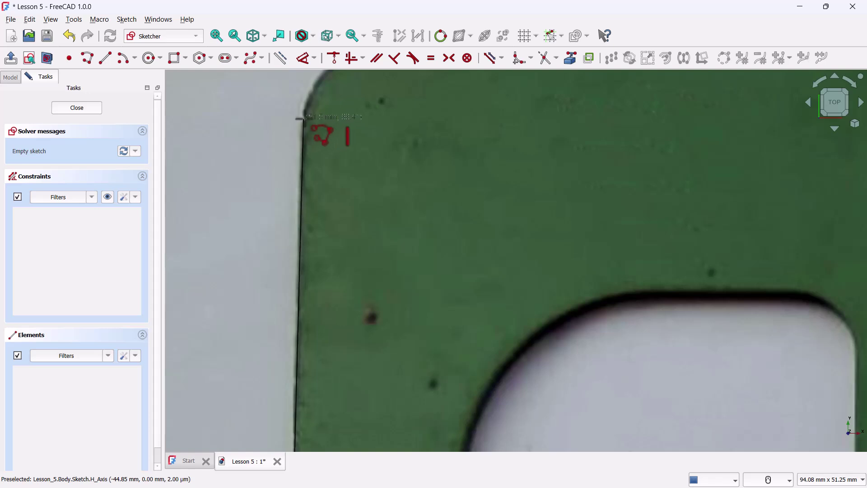
pyautogui.scroll(-5, 299, 121)
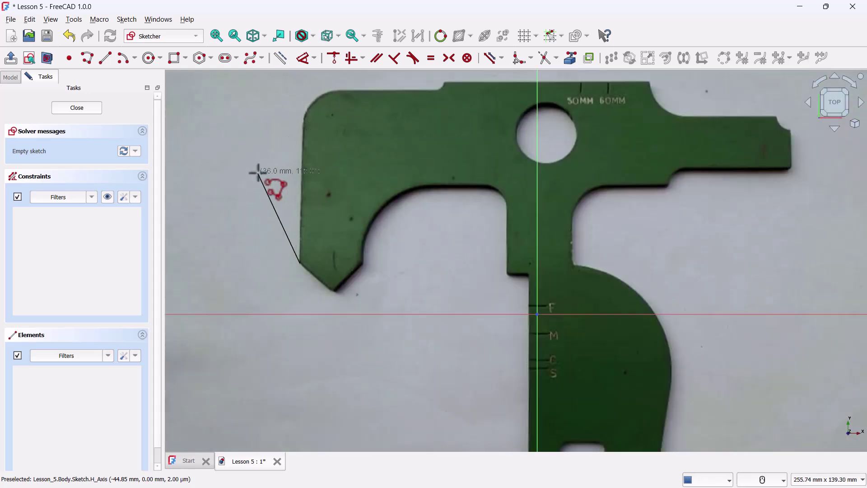
pyautogui.press('Escape')
pyautogui.press('Escape')
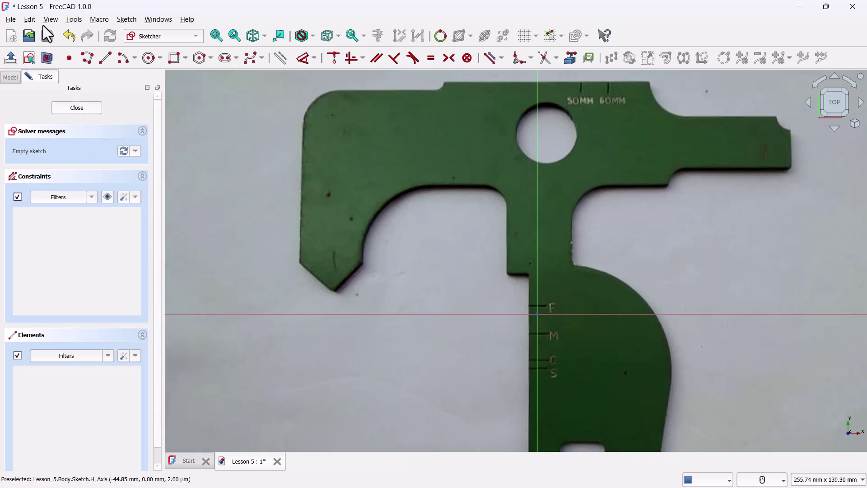
# Set the Sketcher's creating line colour to magenta (#ff00ff) in the appearance preferences.
pyautogui.click(31, 22)
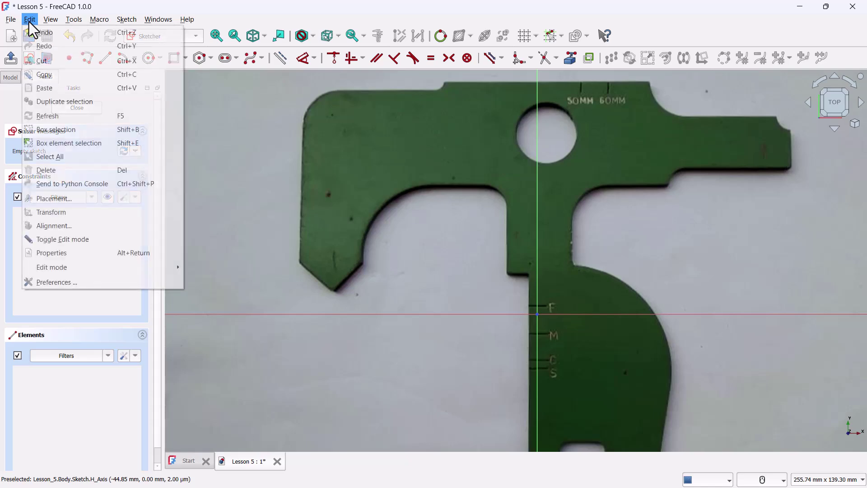
pyautogui.click(47, 284)
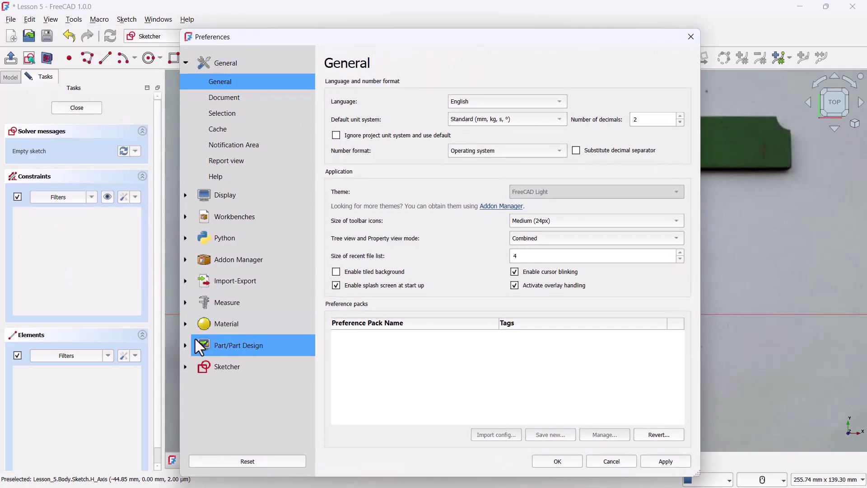
pyautogui.click(184, 368)
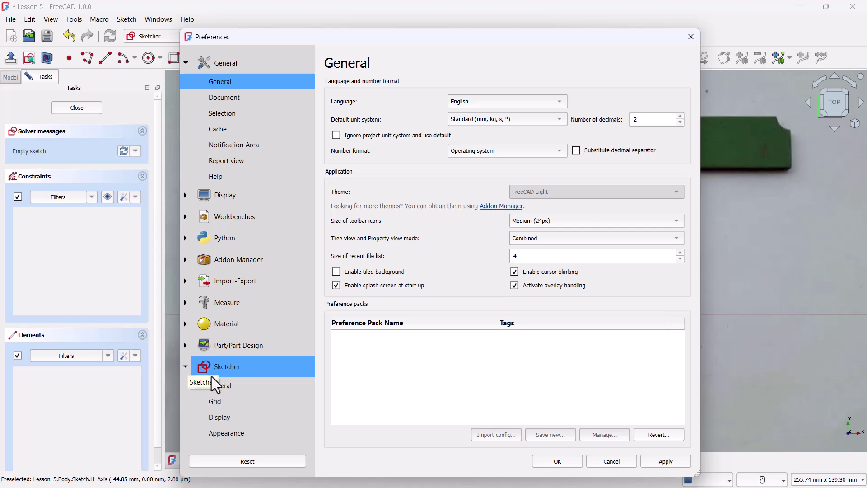
pyautogui.click(225, 433)
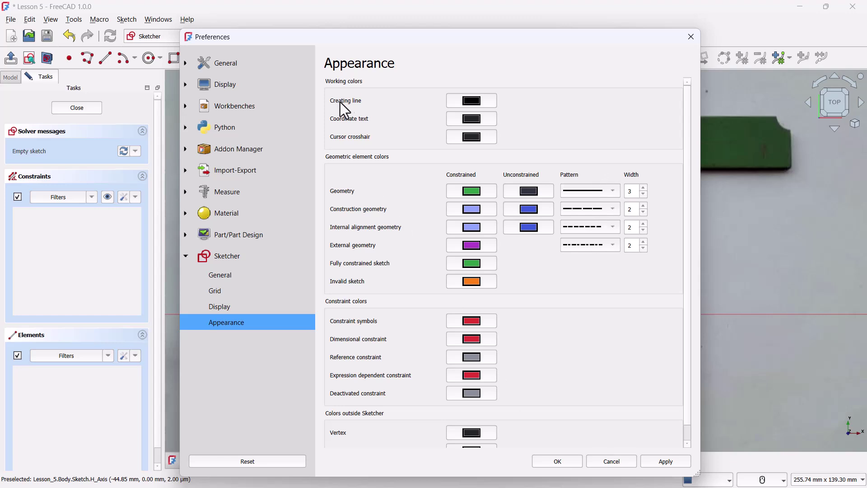
pyautogui.click(480, 104)
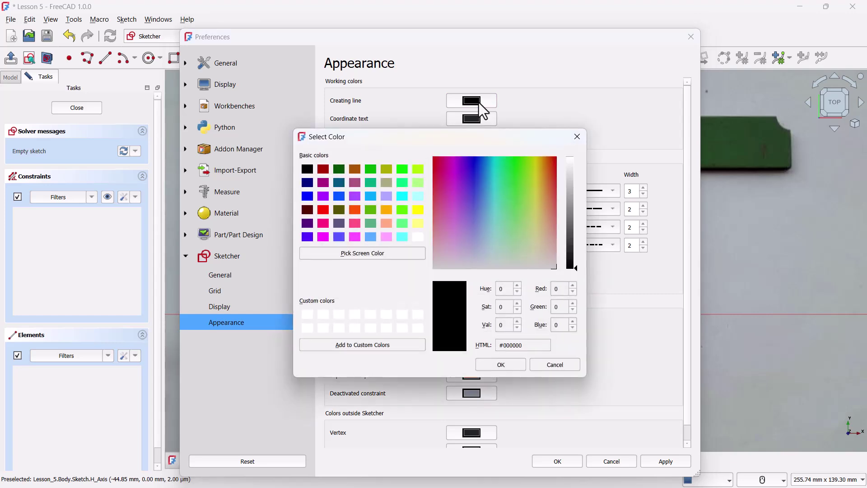
pyautogui.moveTo(443, 134); pyautogui.dragTo(402, 100)
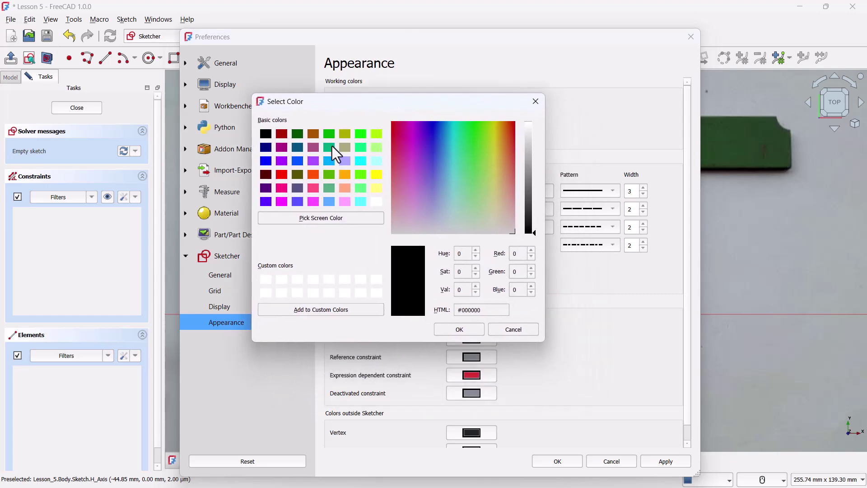
pyautogui.click(280, 201)
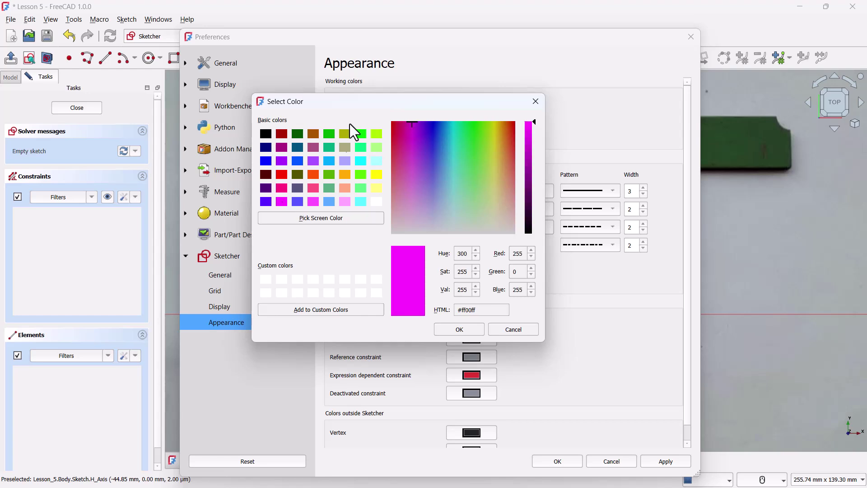
pyautogui.press('Return')
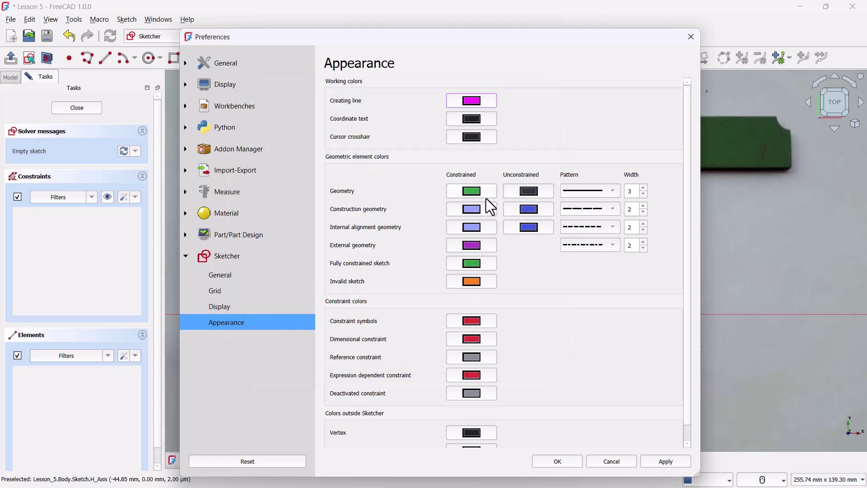
# Set the colour of unconstrained sketch geometry to cyan.
pyautogui.click(529, 192)
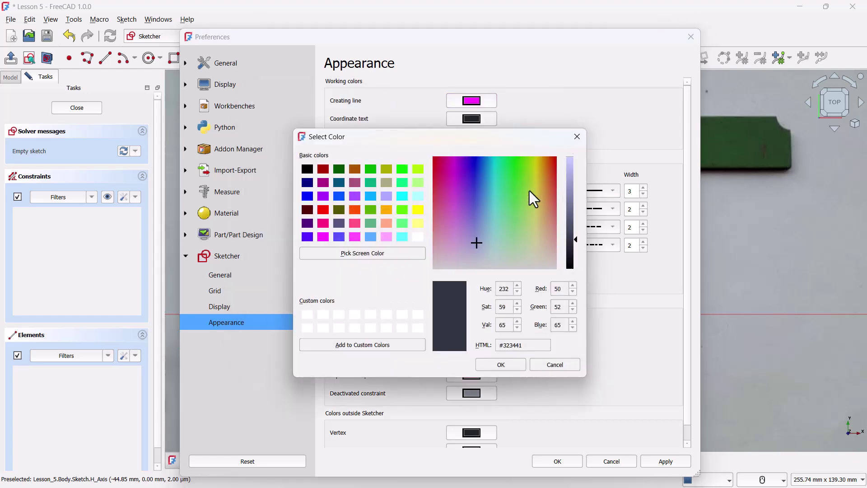
pyautogui.click(402, 196)
pyautogui.click(495, 365)
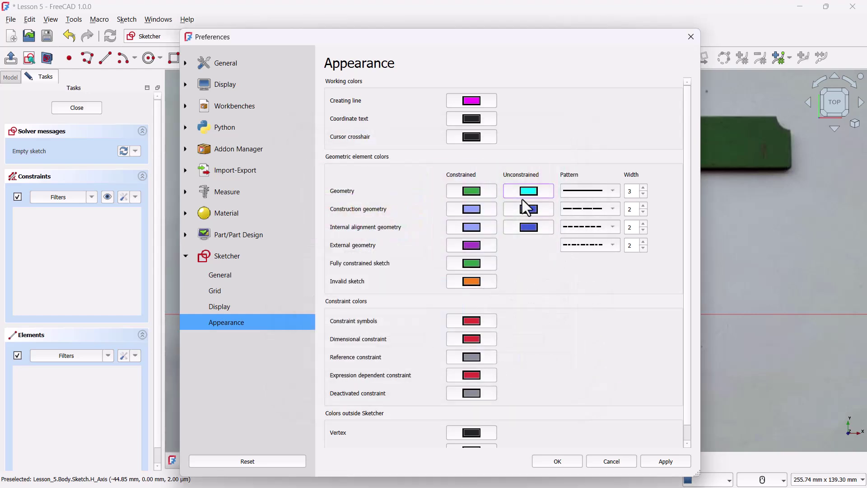
# Apply the Sketcher colour changes and close the preferences.
pyautogui.click(665, 464)
pyautogui.click(558, 461)
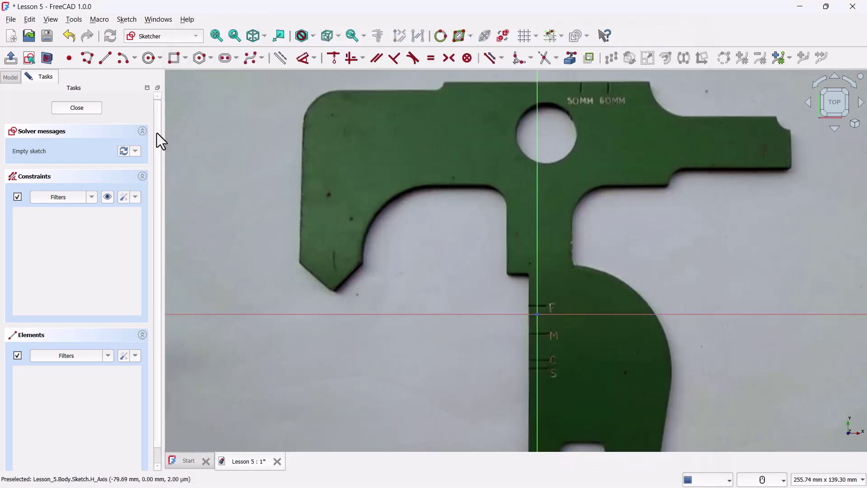
# Start a polyline in the sketch and set the mouse navigation style to CAD.
pyautogui.click(87, 58)
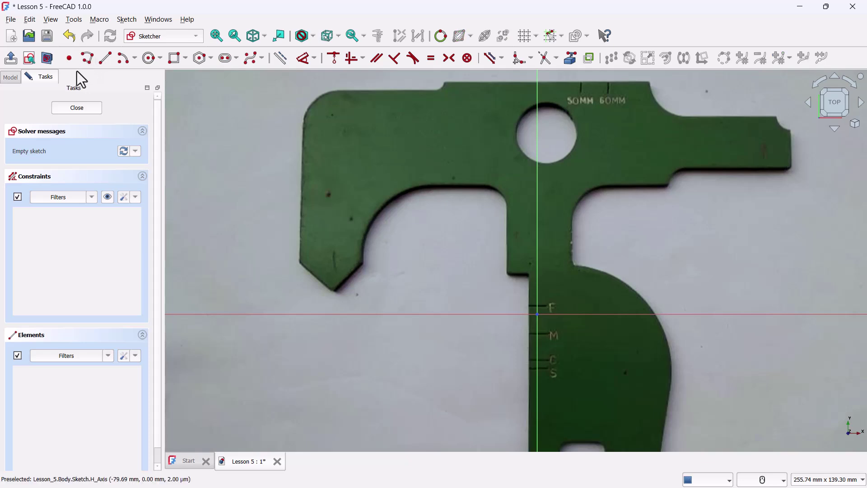
pyautogui.scroll(2, 298, 249)
pyautogui.scroll(1, 297, 251)
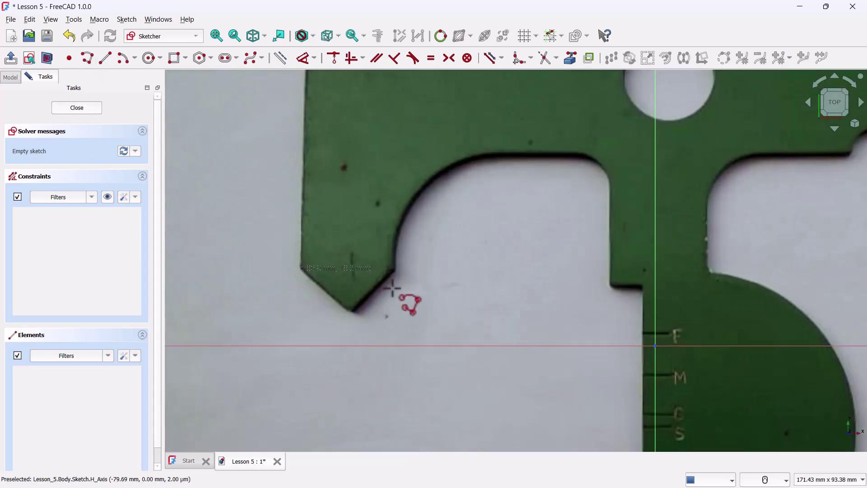
pyautogui.scroll(-1, 407, 304)
pyautogui.click(762, 479)
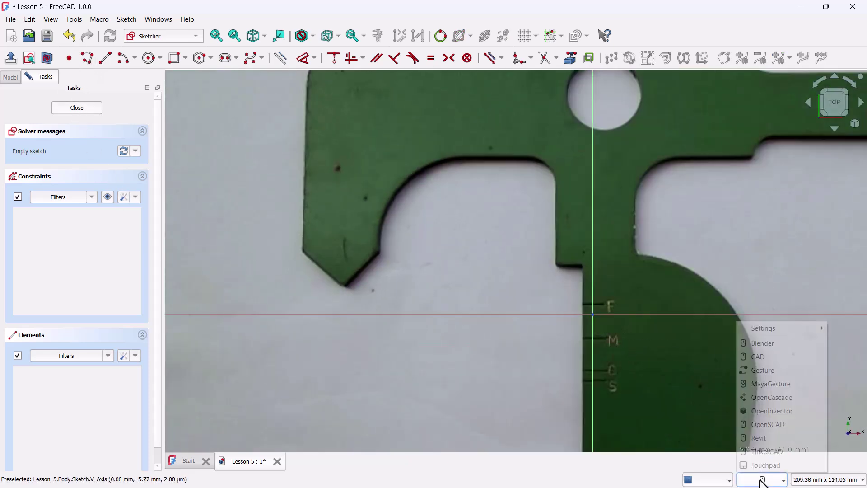
pyautogui.click(752, 357)
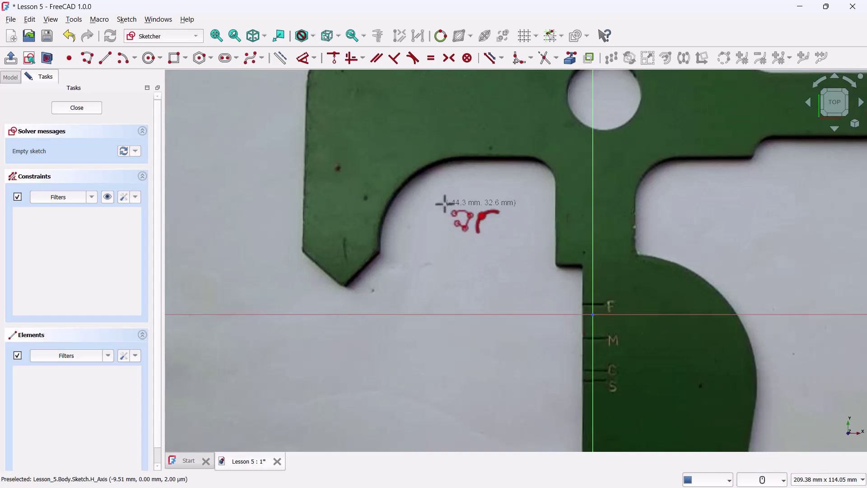
# Trace the slanted edge of the gauge's hooked arm with a polyline segment from the pointed tip to the left corner.
pyautogui.scroll(3, 445, 202)
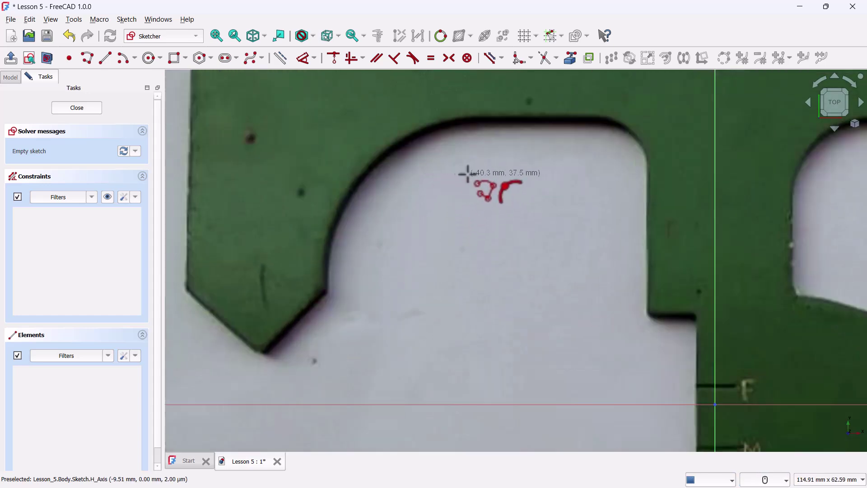
pyautogui.moveTo(301, 141)
pyautogui.mouseDown(button='middle')
pyautogui.moveTo(306, 356)
pyautogui.moveTo(48, 366)
pyautogui.moveTo(385, 367)
pyautogui.moveTo(296, 109)
pyautogui.moveTo(324, 280)
pyautogui.moveTo(413, 246)
pyautogui.moveTo(405, 196)
pyautogui.moveTo(405, 205)
pyautogui.mouseUp(button='middle')
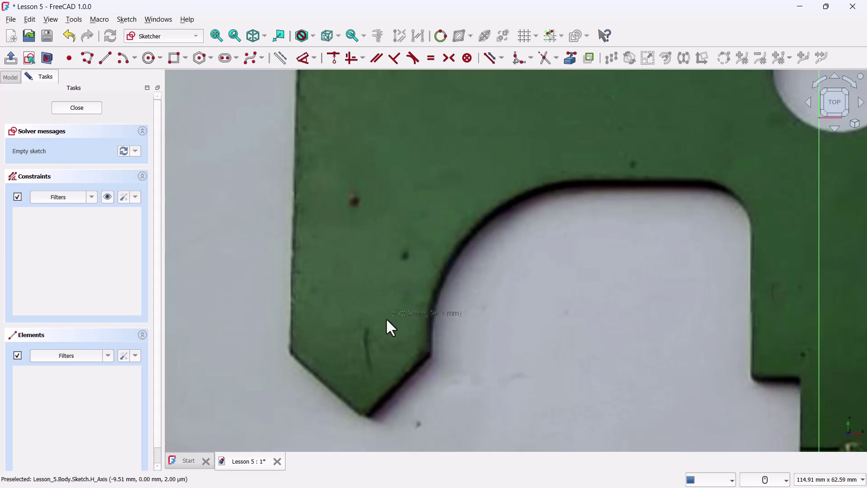
pyautogui.scroll(1, 361, 420)
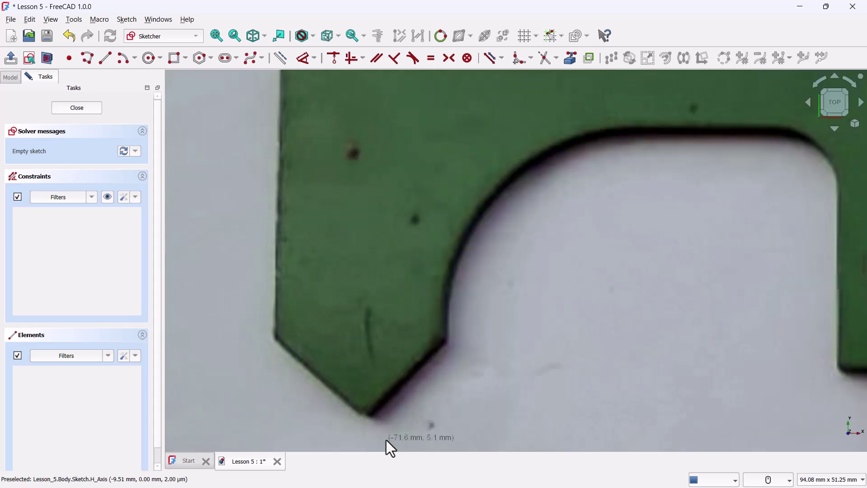
pyautogui.click(362, 413)
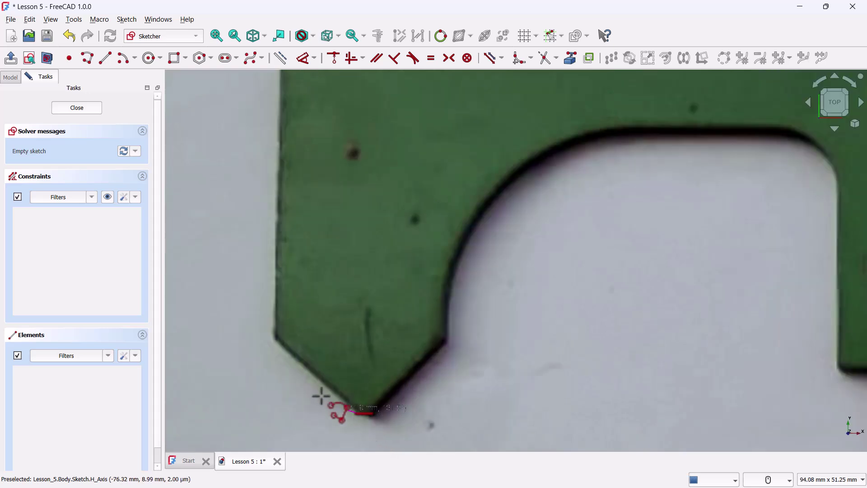
pyautogui.click(276, 338)
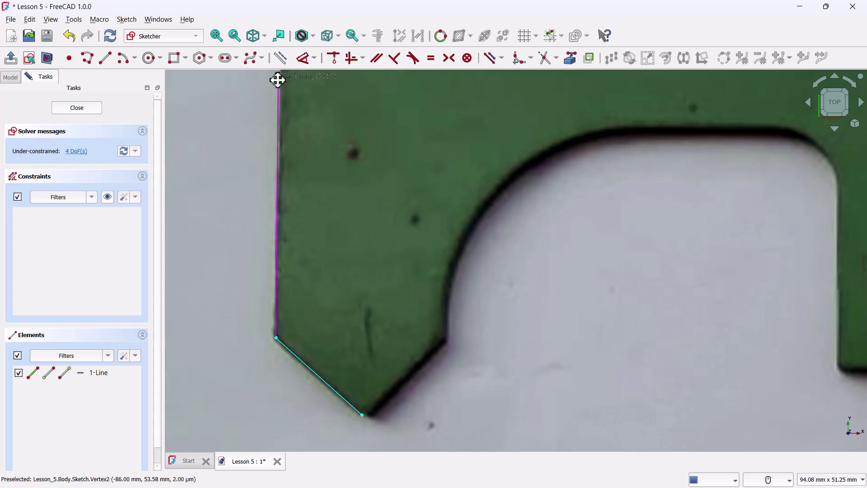
# Extend the polyline up the gauge's left edge to where the upper rounded corner begins.
pyautogui.moveTo(278, 80); pyautogui.dragTo(269, 342, button='middle')
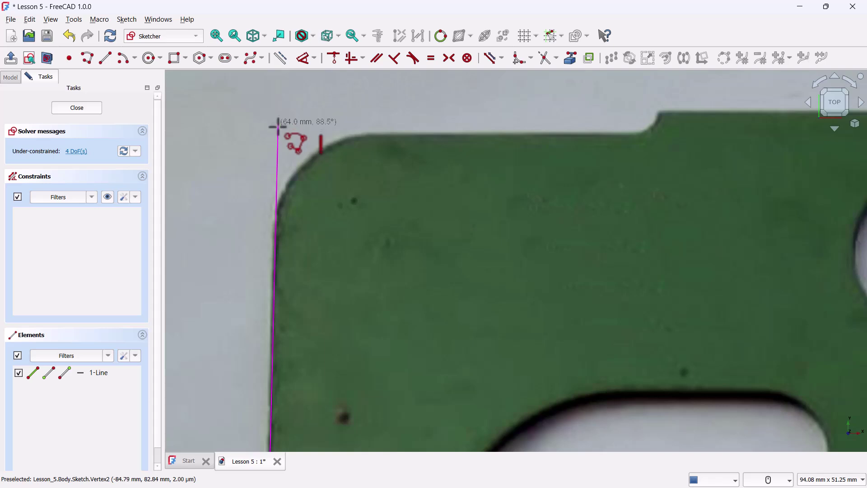
pyautogui.click(272, 213)
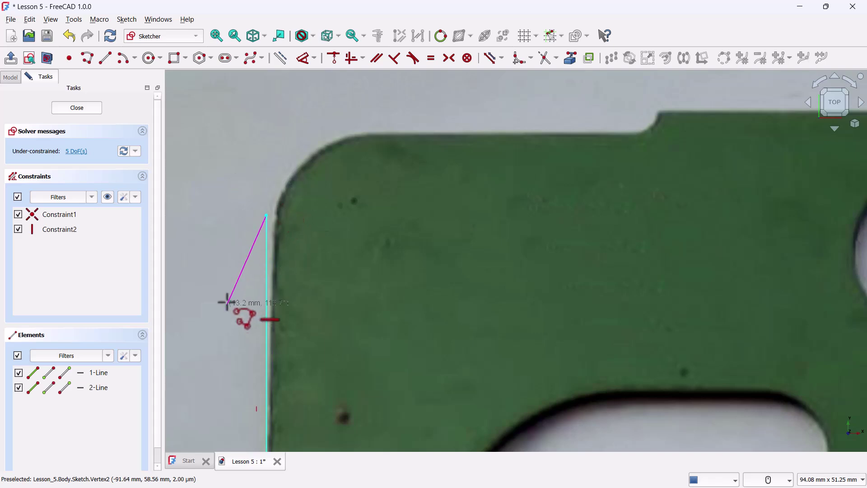
pyautogui.moveTo(227, 295); pyautogui.dragTo(236, 80, button='middle')
pyautogui.moveTo(219, 168); pyautogui.dragTo(218, 253, button='middle')
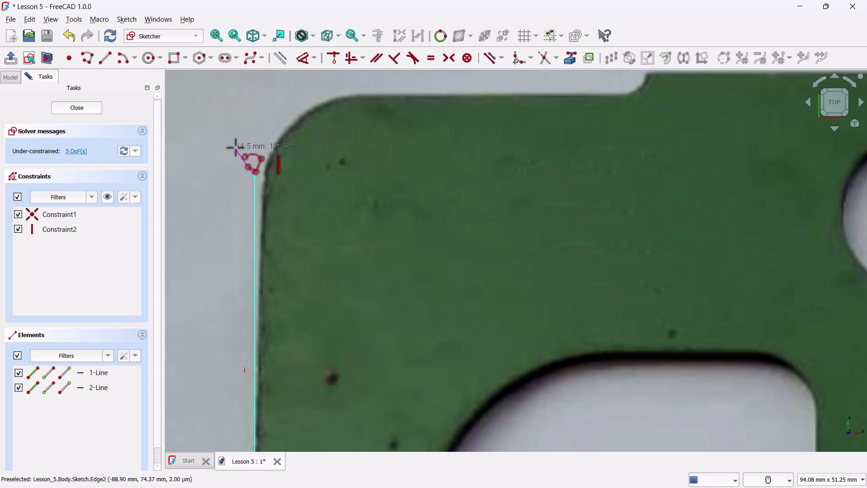
# Turn off Auto constraints and undo the vertical constraint on the traced left edge.
pyautogui.click(137, 198)
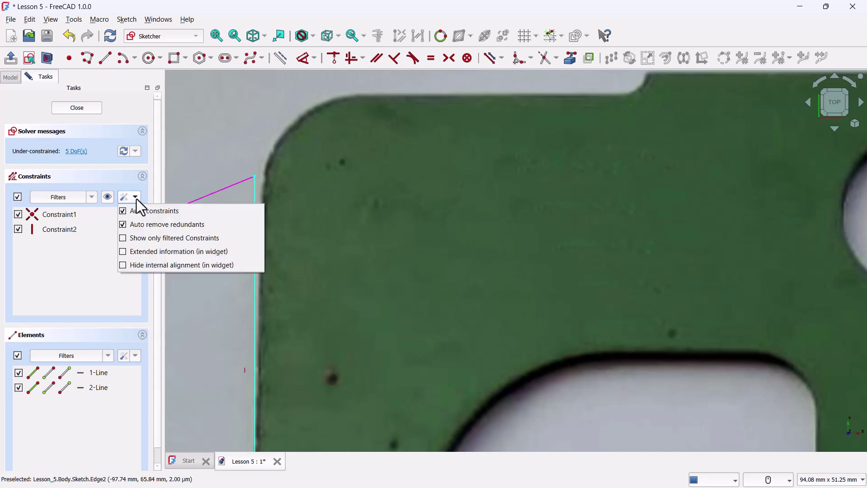
pyautogui.click(127, 210)
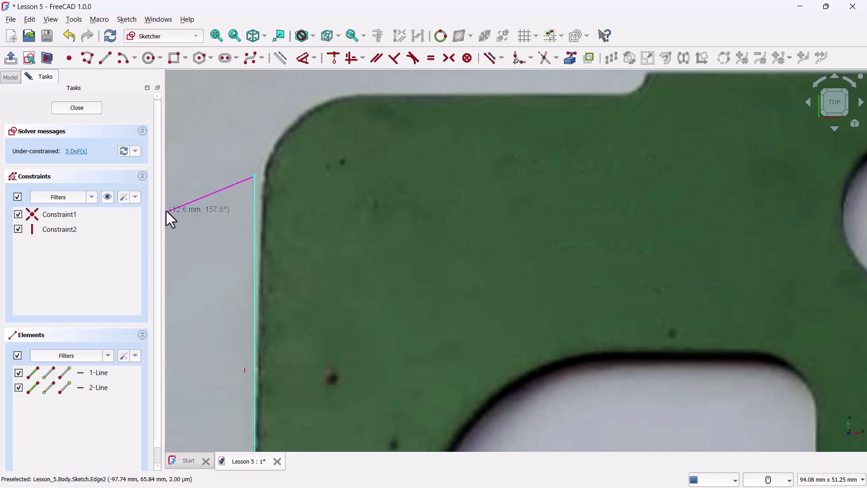
pyautogui.scroll(-3, 248, 151)
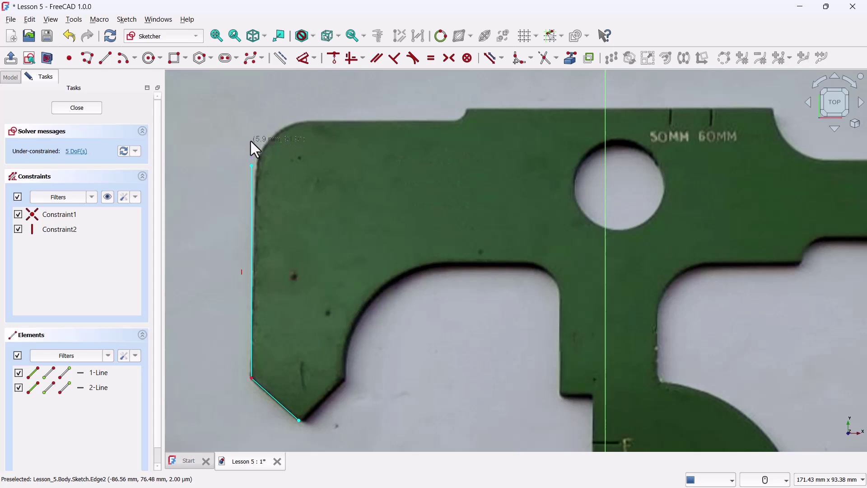
pyautogui.hotkey('ctrl', 'z')
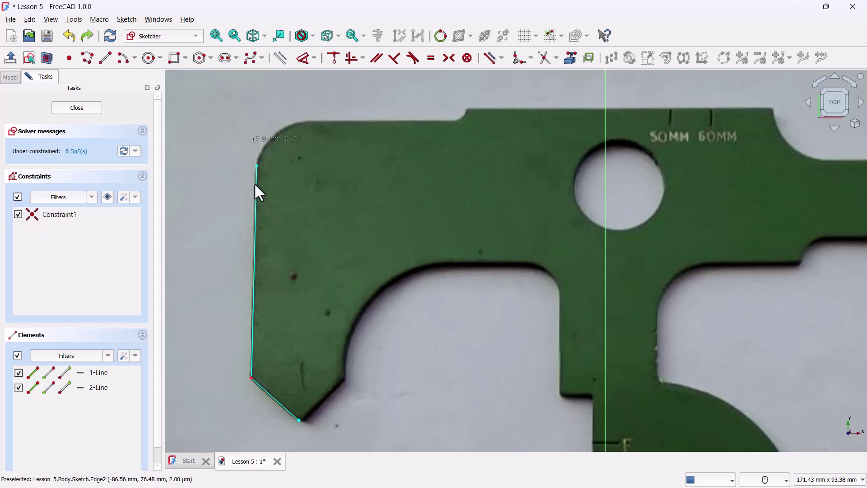
# Cycle the polyline's next segment through the perpendicular line, tangent line and arc modes back to a straight line.
pyautogui.scroll(3, 254, 183)
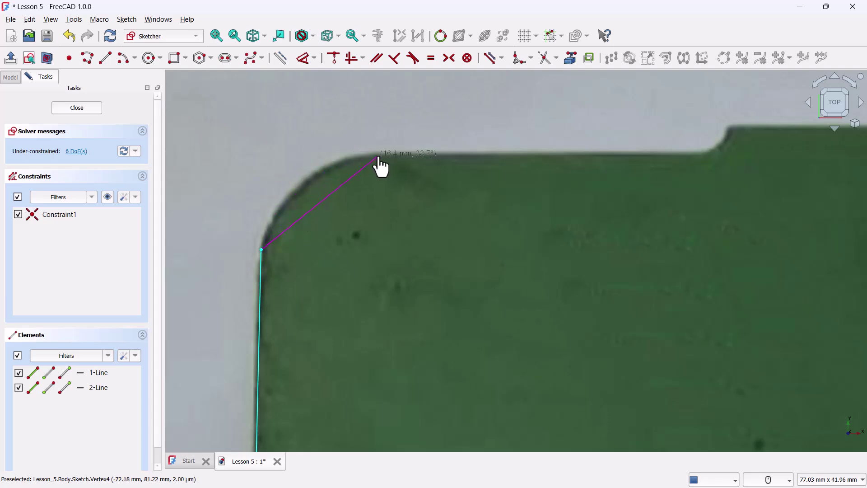
pyautogui.press('m')
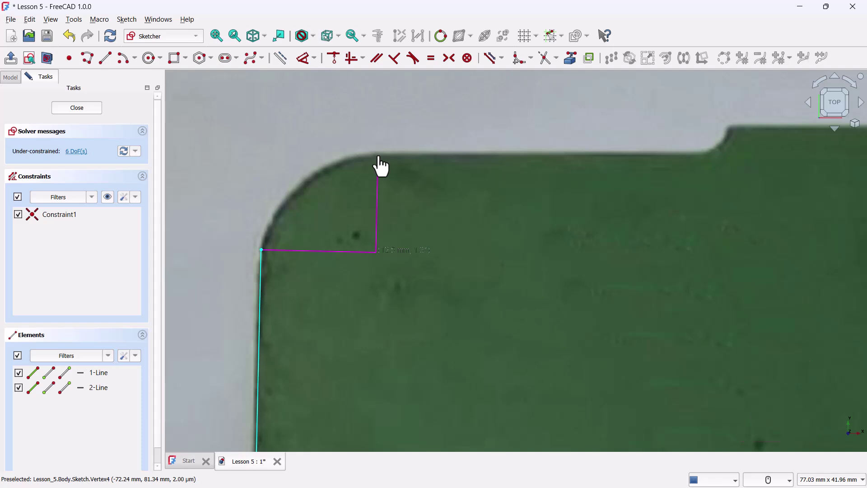
pyautogui.press('m')
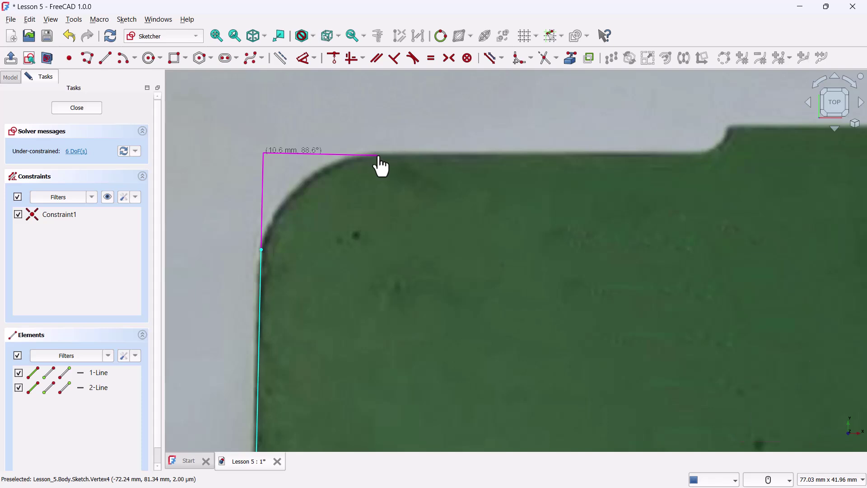
pyautogui.press('m')
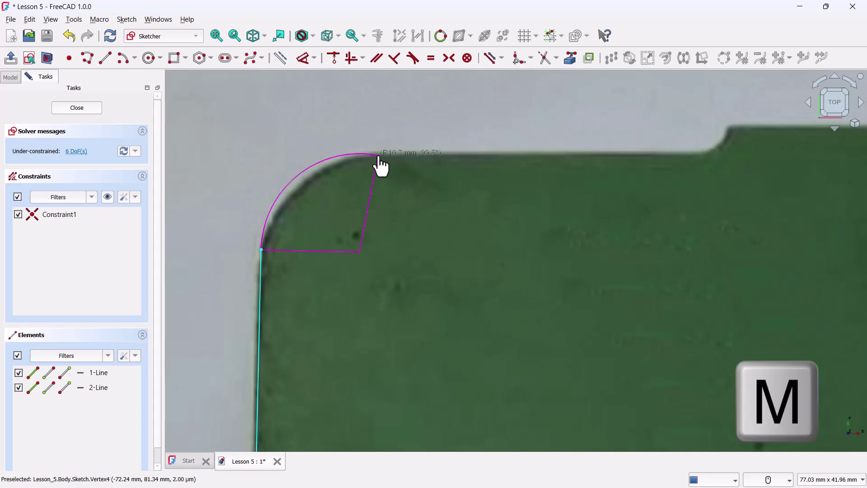
pyautogui.press('m')
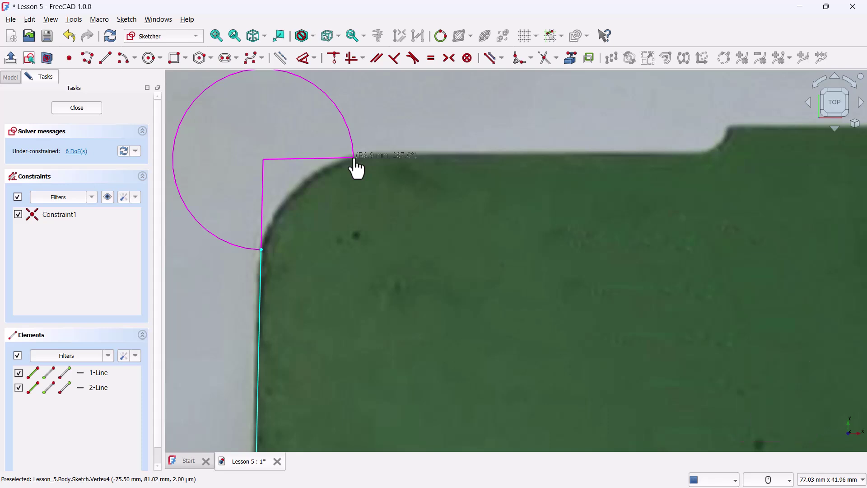
pyautogui.press('m')
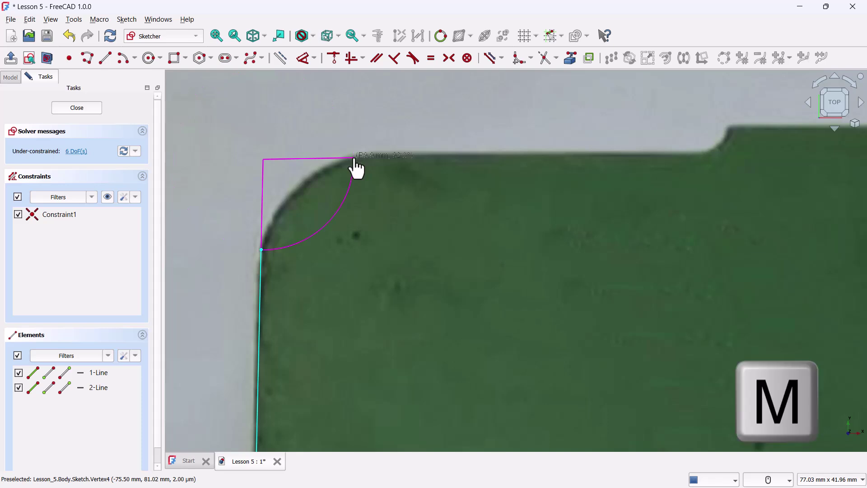
pyautogui.press('m')
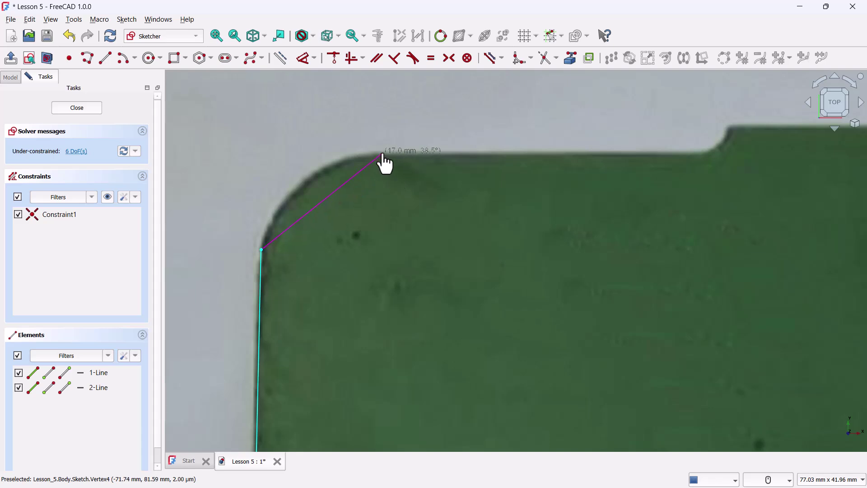
# Trace the gauge's upper-left rounded corner with a polyline arc tangent to the left edge.
pyautogui.press('m')
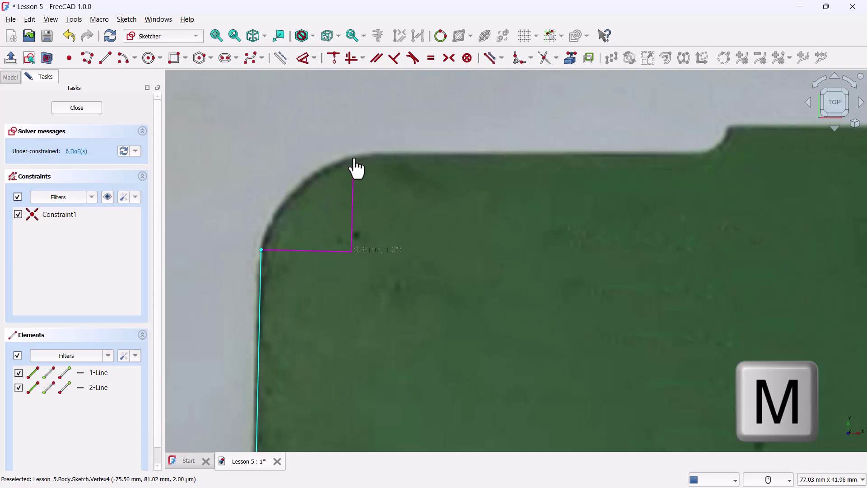
pyautogui.press('m')
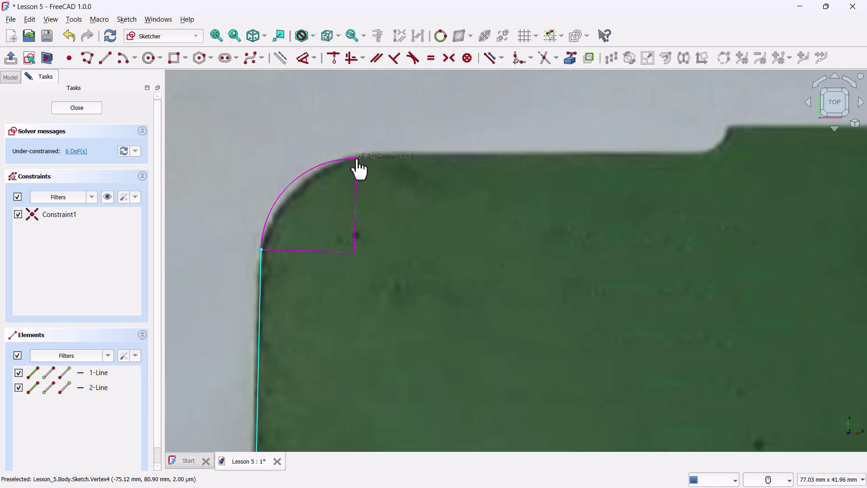
pyautogui.click(357, 159)
# Trace the straight edge after the rounded corner up to the step, and add a small tangent arc up the step.
pyautogui.press('m')
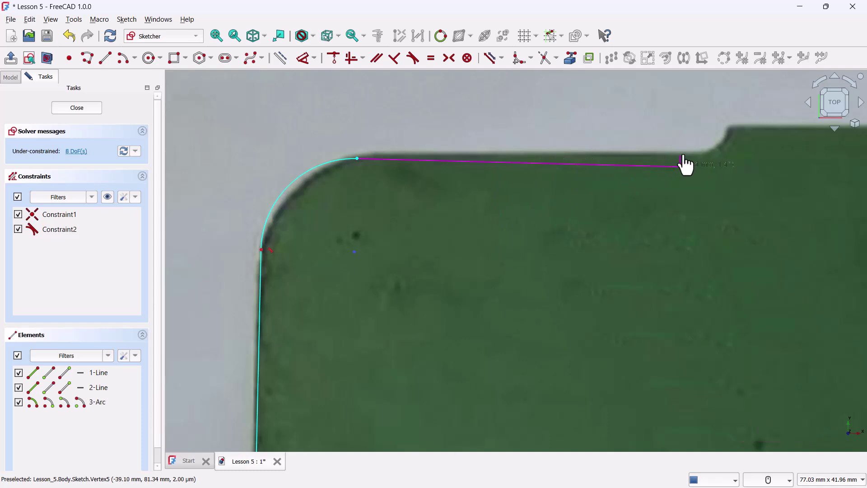
pyautogui.press('m')
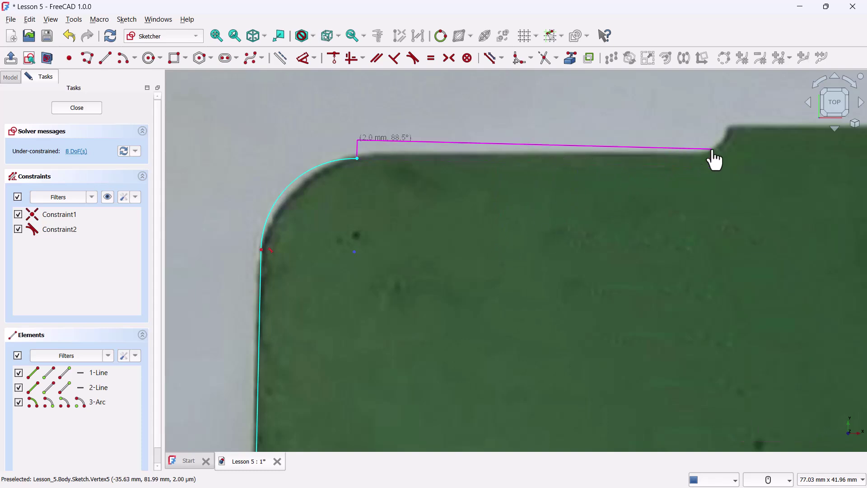
pyautogui.press('m')
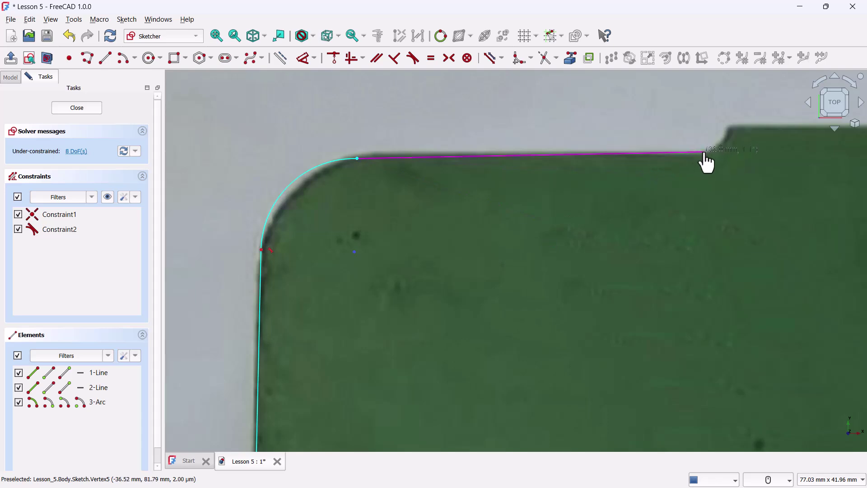
pyautogui.click(712, 153)
pyautogui.press('m')
pyautogui.click(734, 129)
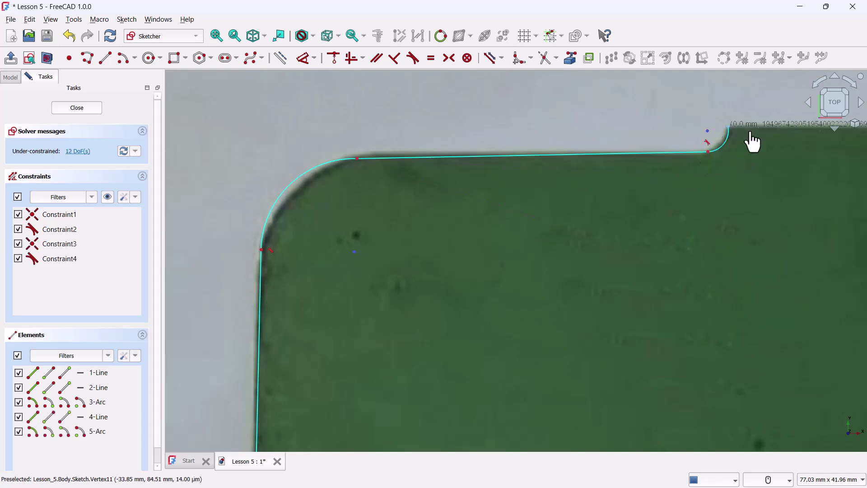
# Trace the top edge past the 60MM mark with a line about 74.8 mm long, and add a perpendicular concave arc of about 12.7 mm radius.
pyautogui.moveTo(752, 140); pyautogui.dragTo(246, 206, button='middle')
pyautogui.moveTo(811, 199); pyautogui.dragTo(628, 197, button='middle')
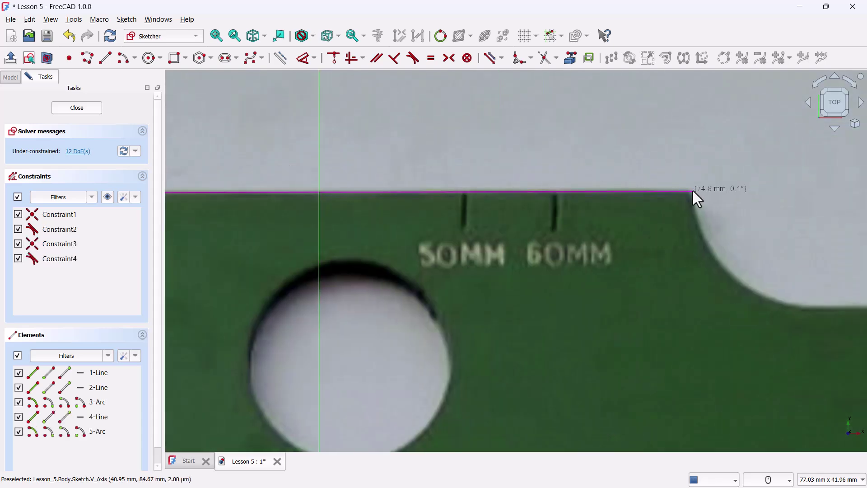
pyautogui.click(692, 192)
pyautogui.press('m')
pyautogui.moveTo(740, 294); pyautogui.dragTo(447, 293, button='middle')
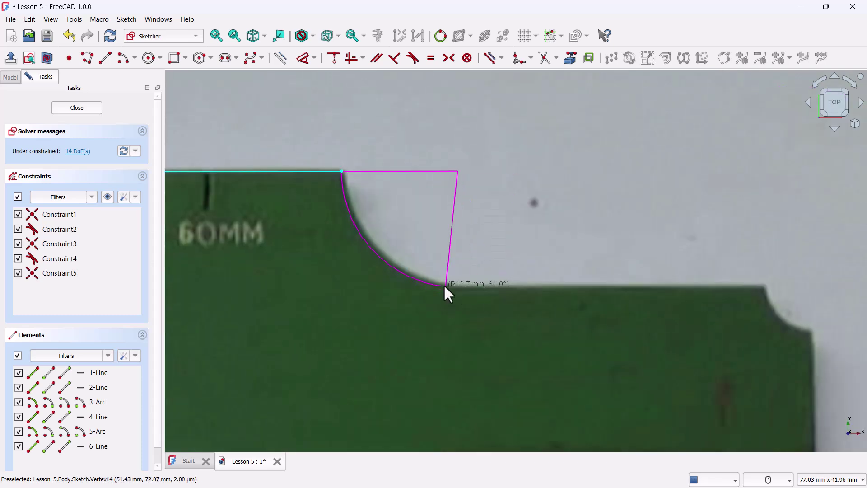
pyautogui.click(451, 285)
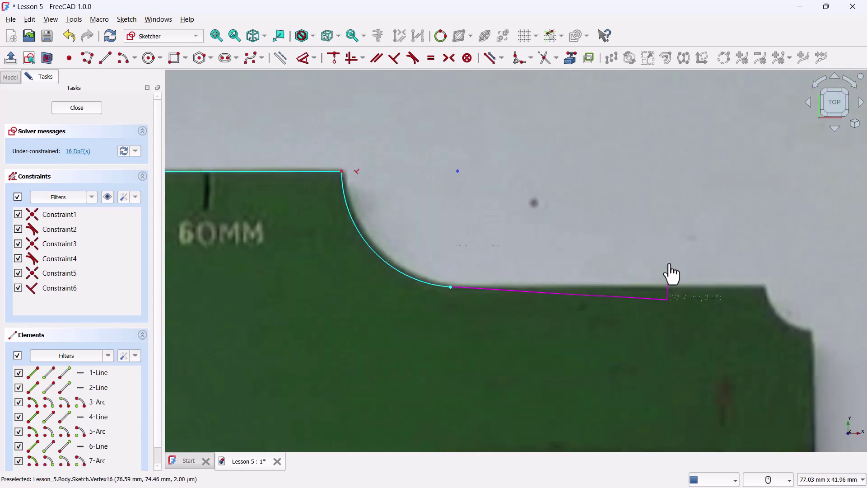
# Outline the right arm's end by tracing its upper edge, the concave corner arc of about 4.9 mm radius and the short end edge.
pyautogui.click(768, 286)
pyautogui.press('m')
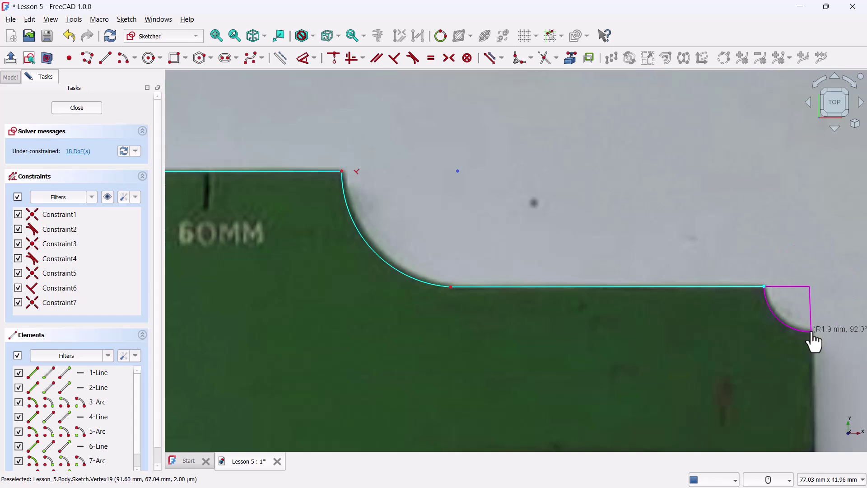
pyautogui.click(812, 331)
pyautogui.moveTo(780, 374)
pyautogui.mouseDown(button='middle')
pyautogui.moveTo(774, 349)
pyautogui.moveTo(671, 347)
pyautogui.mouseUp(button='middle')
pyautogui.click(667, 347)
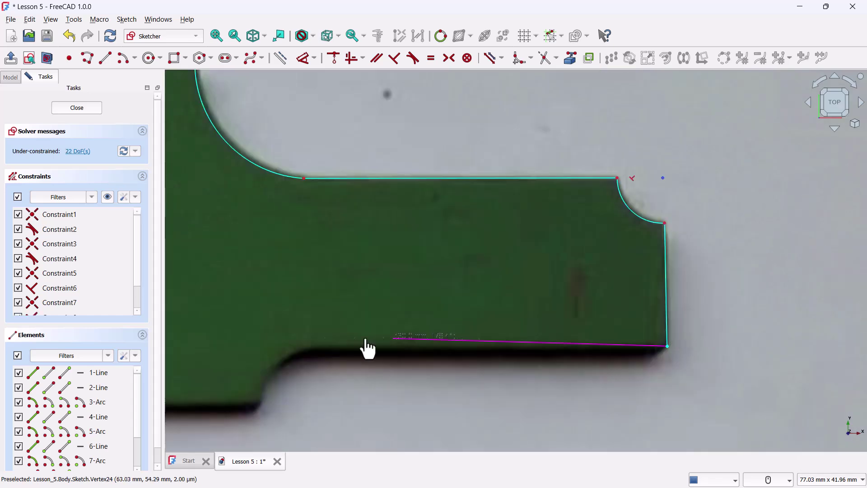
# Trace the right arm's lower straight edge back to the step, and add a small tangent arc down the step.
pyautogui.moveTo(364, 348); pyautogui.dragTo(526, 301, button='middle')
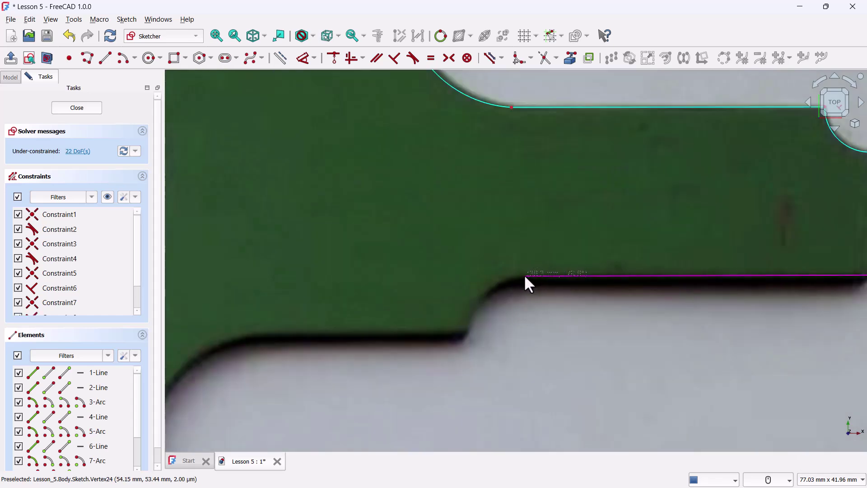
pyautogui.click(524, 275)
pyautogui.press('m')
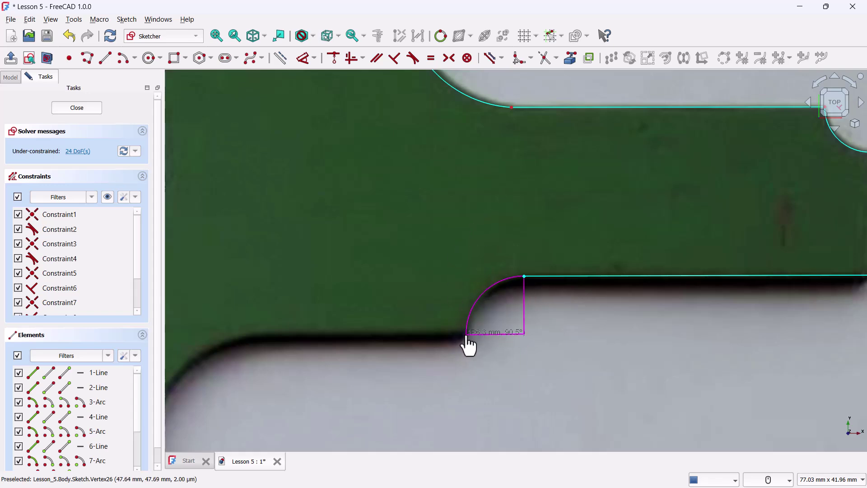
pyautogui.click(468, 335)
# Trace the short straight edge after the step, and add a tangent arc of about 13.5 mm radius down into the neck.
pyautogui.moveTo(268, 333); pyautogui.dragTo(521, 297, button='middle')
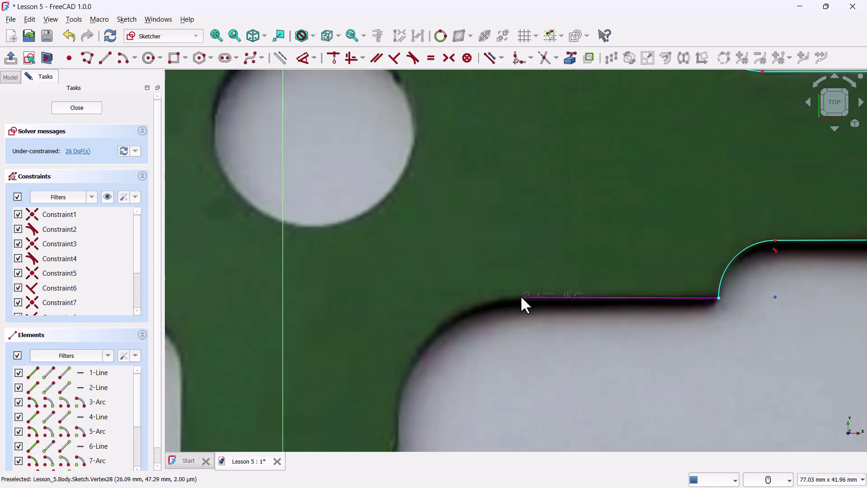
pyautogui.click(521, 297)
pyautogui.moveTo(401, 416); pyautogui.dragTo(413, 271, button='middle')
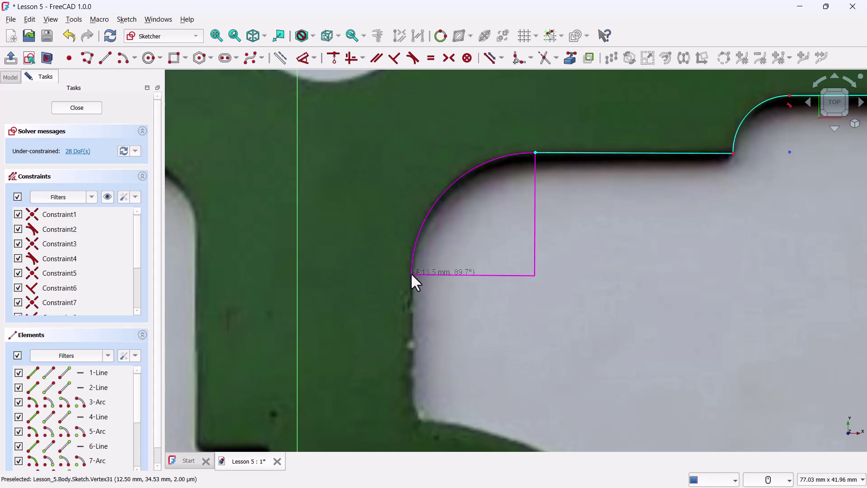
pyautogui.click(410, 273)
pyautogui.moveTo(415, 393); pyautogui.dragTo(416, 254, button='middle')
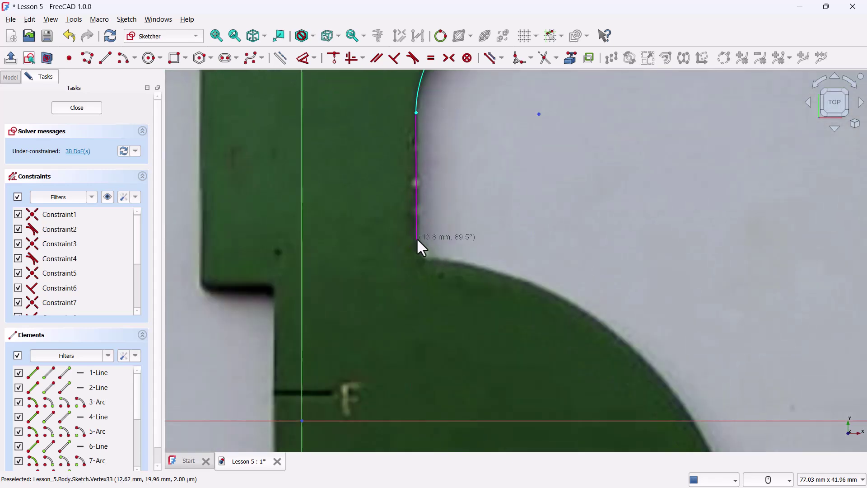
pyautogui.click(417, 242)
pyautogui.click(426, 260)
pyautogui.press('m')
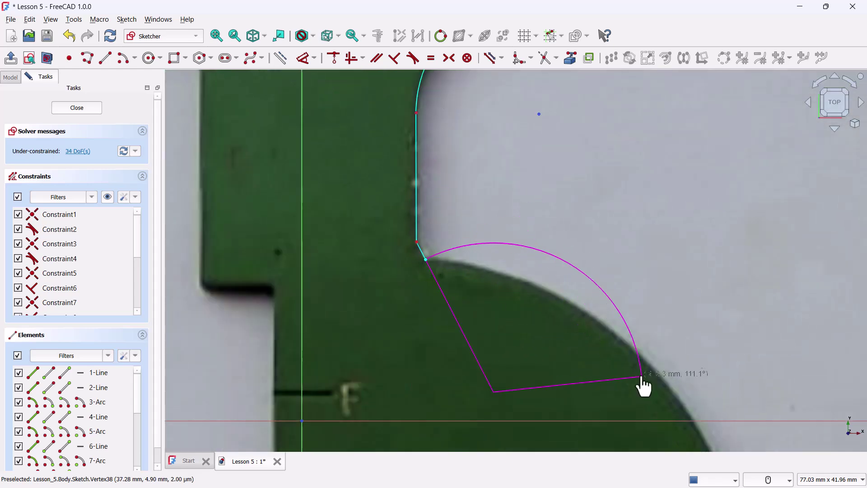
pyautogui.press('m')
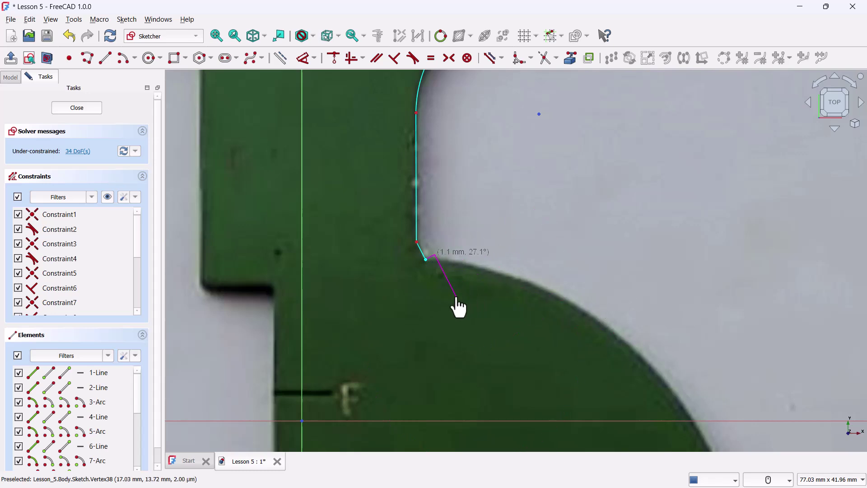
pyautogui.press('Escape')
pyautogui.hotkey('ctrl', 'z')
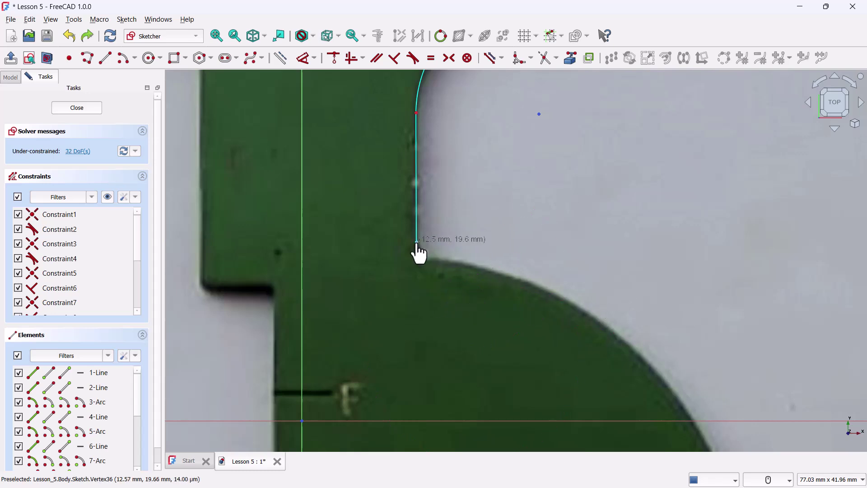
pyautogui.click(418, 229)
pyautogui.press('Delete')
# Trace the neck's right vertical edge from the arc's end, and follow the large bulge with a perpendicular arc of about 35.7 mm radius.
pyautogui.click(105, 58)
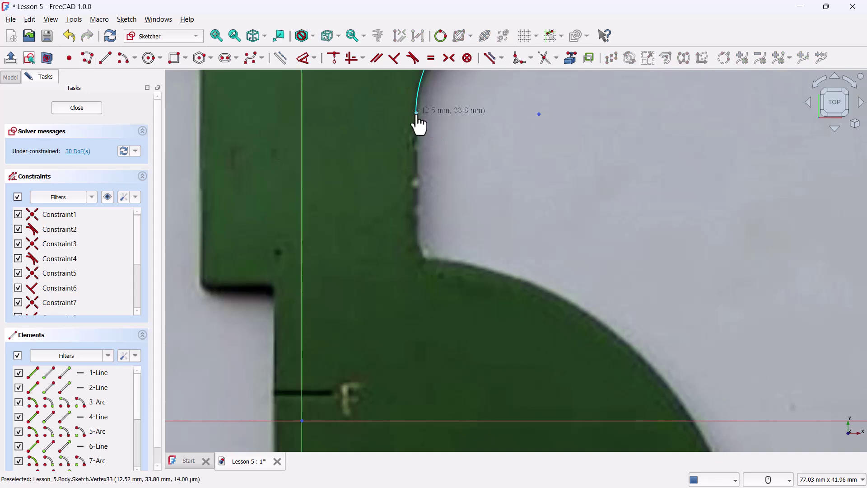
pyautogui.click(417, 113)
pyautogui.click(418, 260)
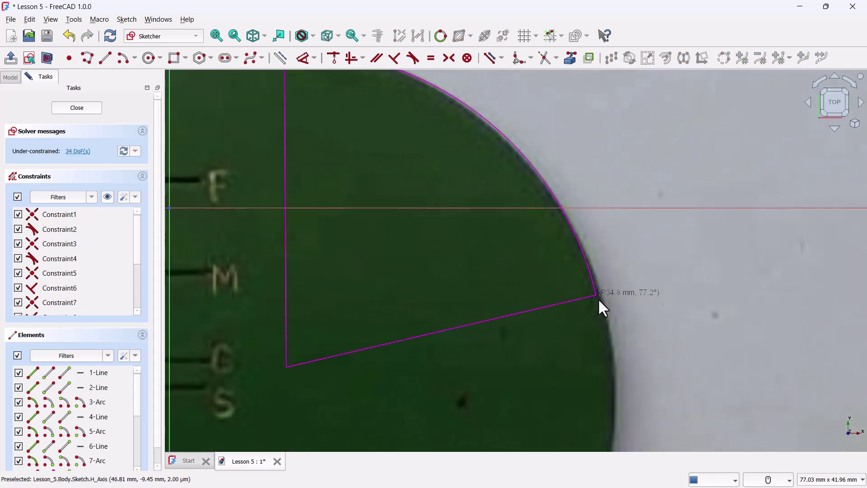
pyautogui.moveTo(615, 425)
pyautogui.mouseDown(button='middle')
pyautogui.moveTo(561, 226)
pyautogui.moveTo(547, 282)
pyautogui.mouseUp(button='middle')
pyautogui.scroll(-3, 545, 281)
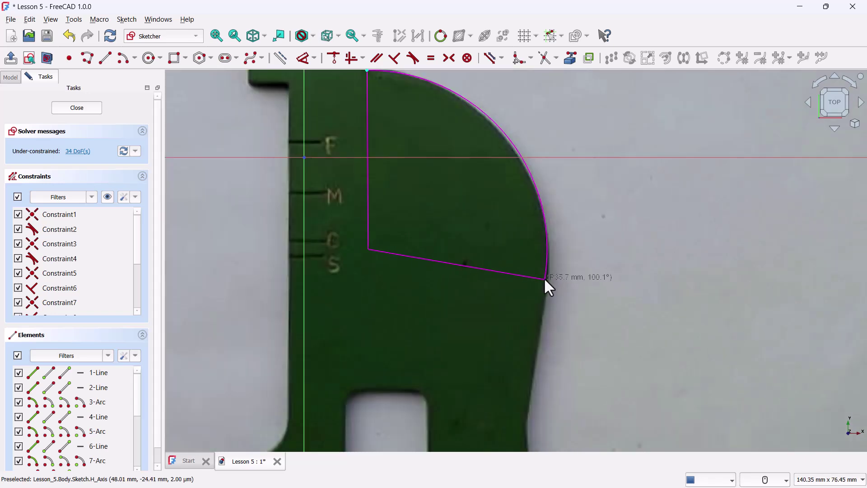
pyautogui.click(546, 280)
# Trace the two slanted outer edges below the bulge and the bottom edge of the right leg.
pyautogui.moveTo(502, 397); pyautogui.dragTo(481, 217, button='middle')
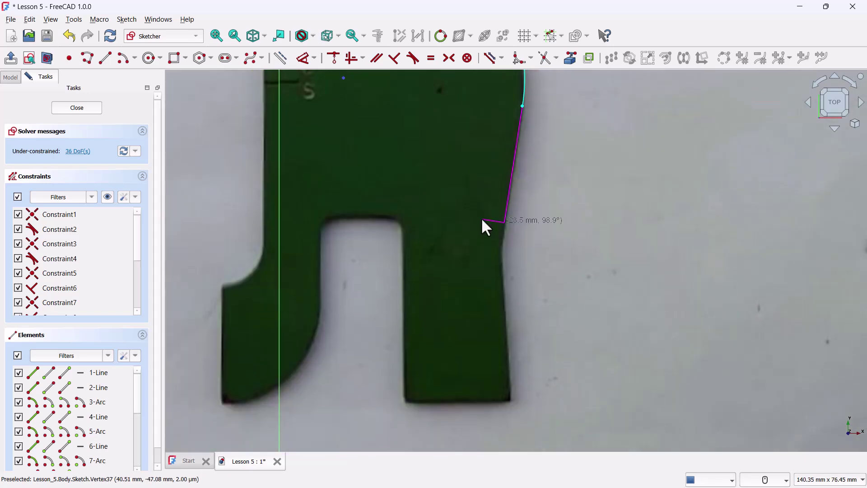
pyautogui.click(501, 250)
pyautogui.click(512, 399)
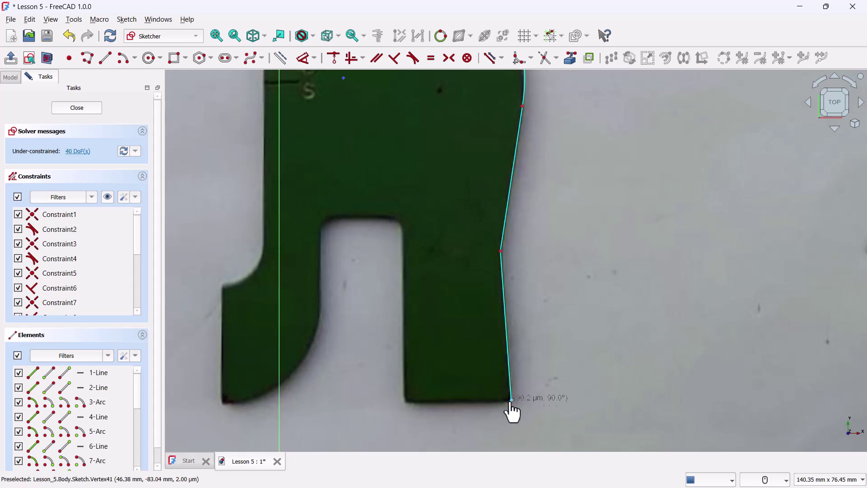
pyautogui.click(408, 400)
# Trace the slot between the two legs with straight lines along its right side, top and left side, leaving its corners sharp.
pyautogui.scroll(2, 401, 234)
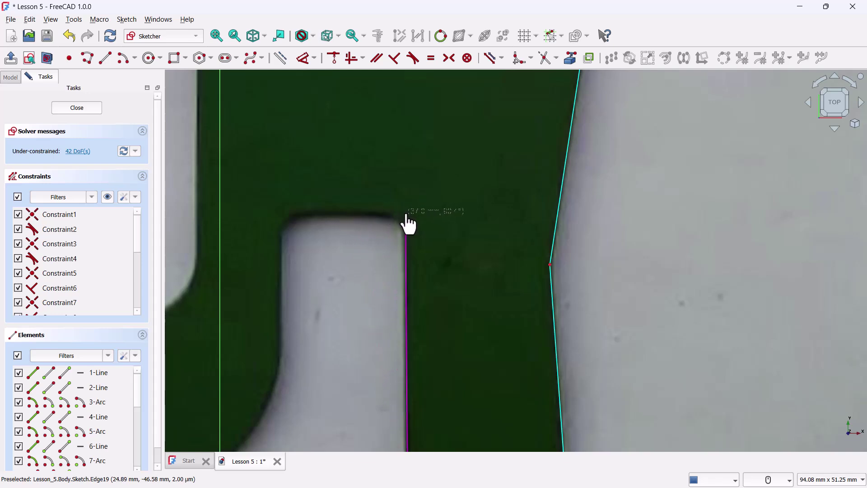
pyautogui.click(407, 213)
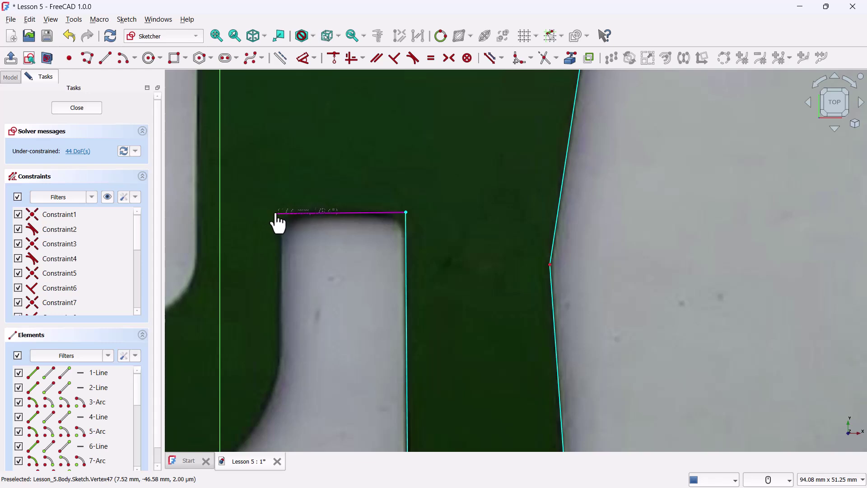
pyautogui.click(274, 212)
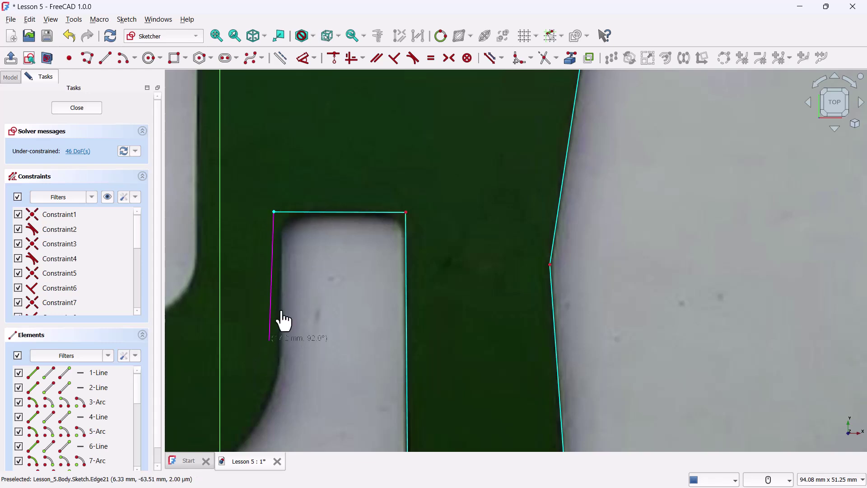
pyautogui.moveTo(283, 368); pyautogui.dragTo(321, 281, button='middle')
pyautogui.click(319, 279)
# Outline the left leg with a tangent arc around its rounded bottom, a straight outer edge and a perpendicular concave arc.
pyautogui.press('m')
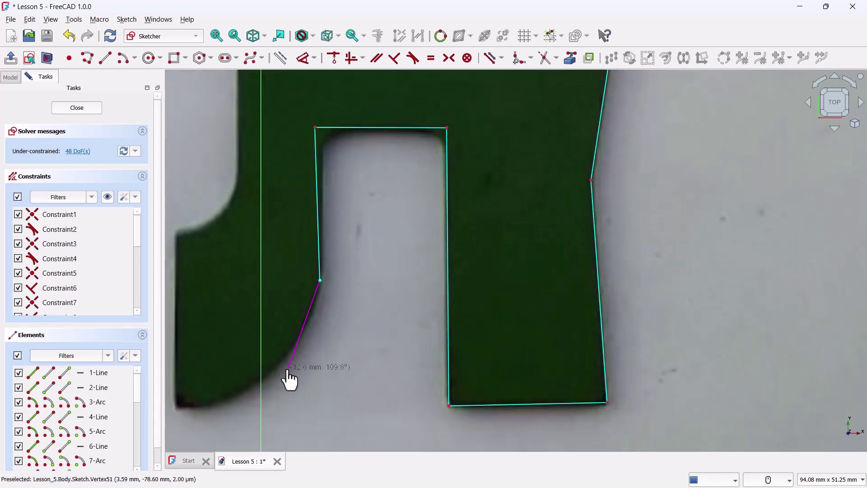
pyautogui.click(177, 408)
pyautogui.scroll(3, 312, 253)
pyautogui.click(175, 234)
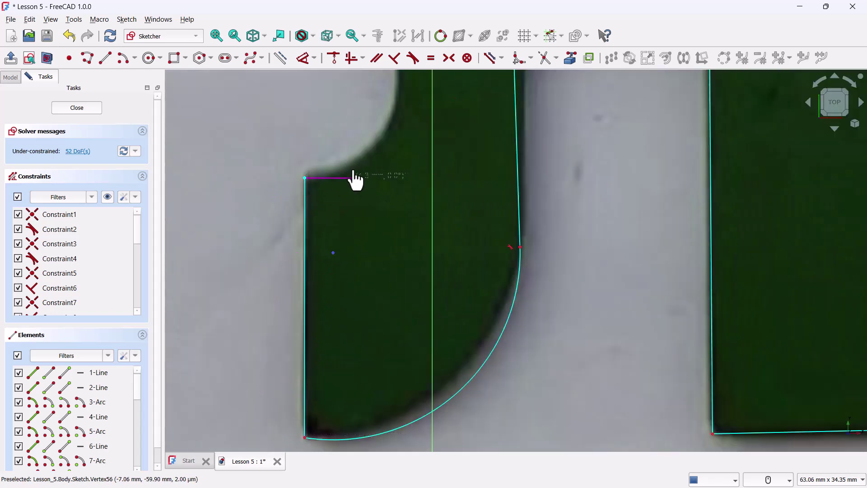
pyautogui.press('m')
pyautogui.press('m')
pyautogui.moveTo(387, 110); pyautogui.dragTo(325, 248, button='middle')
pyautogui.click(324, 245)
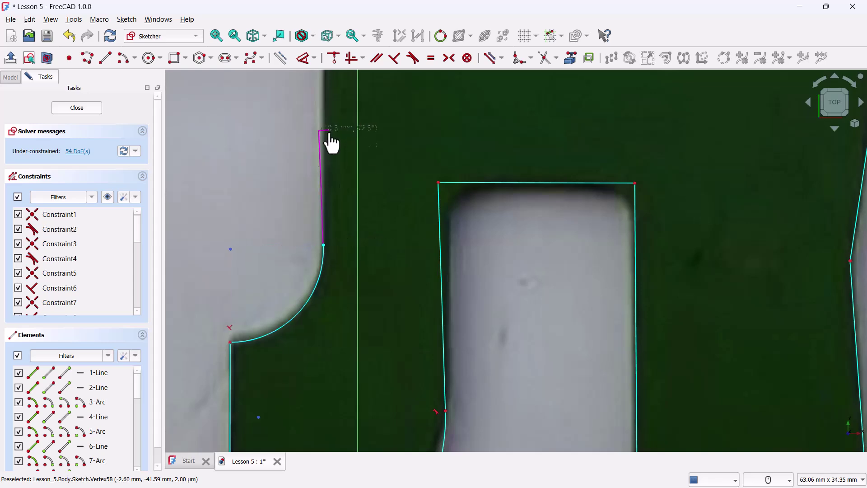
# Trace the long straight edge beside the S, G, M and F marks up to the ledge, and the short ledge edge.
pyautogui.press('Up')
pyautogui.press('Up')
pyautogui.press('Up')
pyautogui.press('Up')
pyautogui.press('Up')
pyautogui.press('Up')
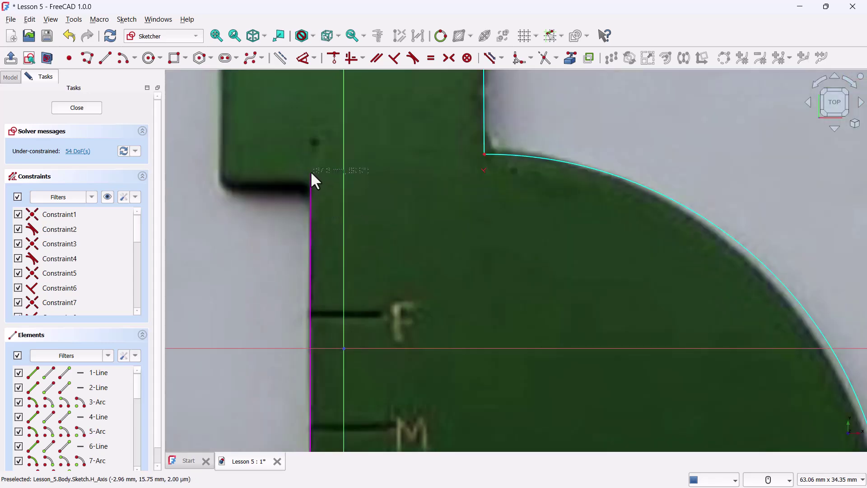
pyautogui.click(311, 176)
pyautogui.click(221, 180)
# Outline the left recess with its vertical edge, its top edge and a tangent arc of about 23 mm radius down to the hook.
pyautogui.press('Up')
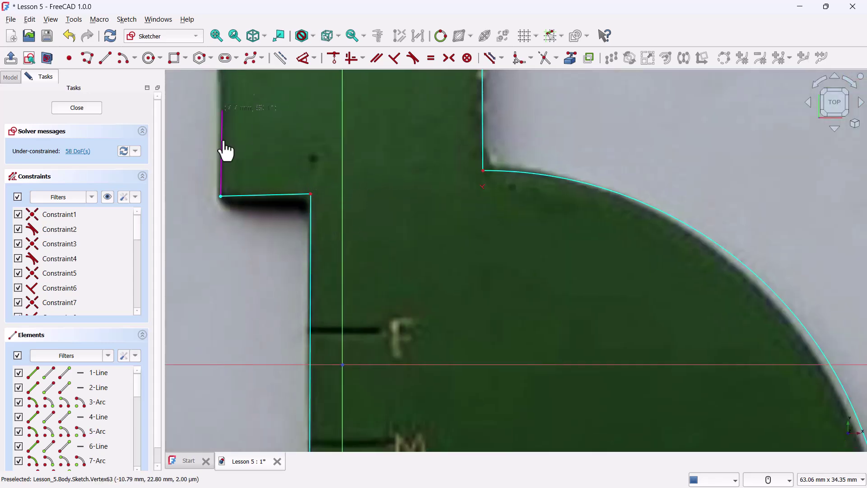
pyautogui.moveTo(226, 151); pyautogui.dragTo(625, 181, button='middle')
pyautogui.scroll(-2, 625, 181)
pyautogui.click(623, 150)
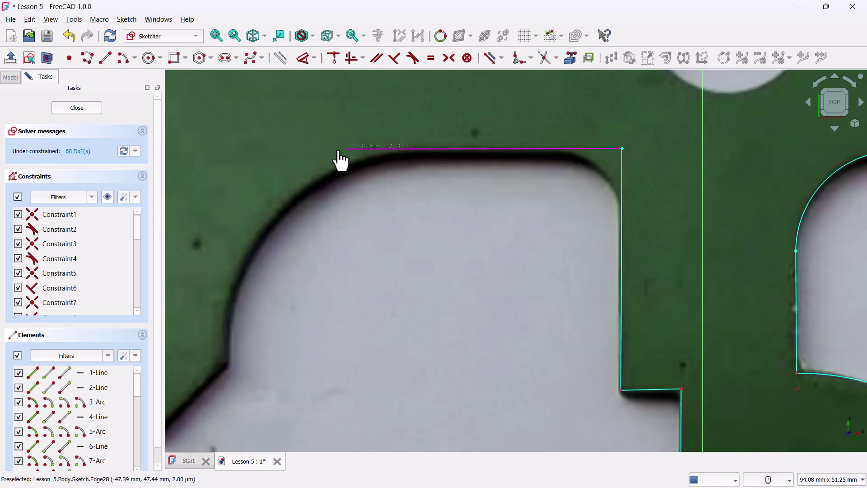
pyautogui.click(392, 152)
pyautogui.press('m')
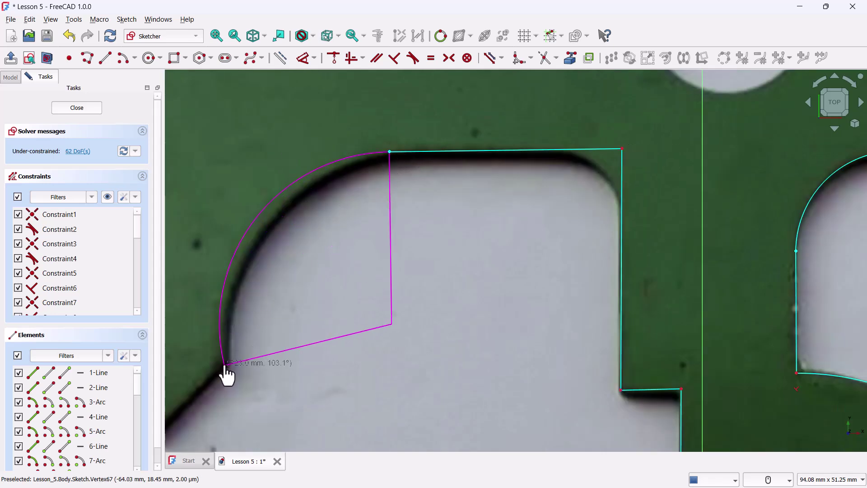
pyautogui.click(224, 363)
# Join the recess arc's end to the hook's pointed tip with a slanted line, and finish the polyline.
pyautogui.moveTo(225, 363); pyautogui.dragTo(381, 261, button='middle')
pyautogui.click(316, 332)
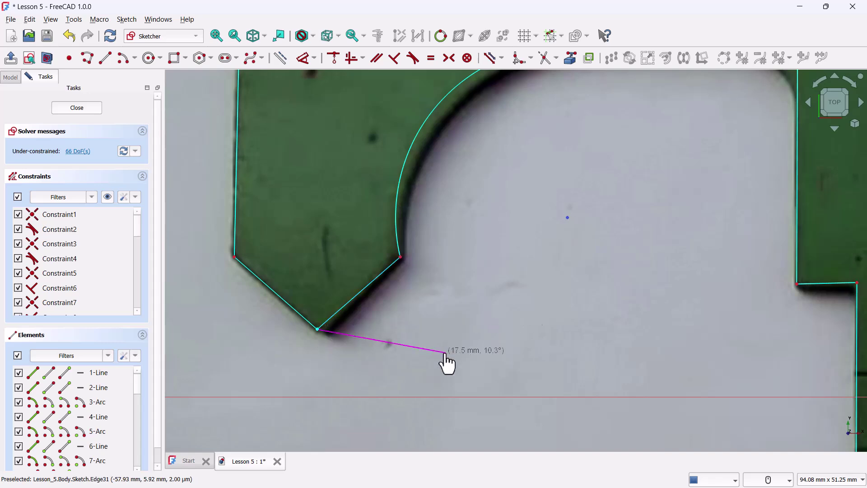
pyautogui.rightClick(443, 364)
# Refit the upper-left corner arc to the photo by moving its endpoints on the left and top edges.
pyautogui.scroll(-6, 439, 361)
pyautogui.moveTo(437, 357)
pyautogui.mouseDown(button='middle')
pyautogui.moveTo(405, 200)
pyautogui.moveTo(399, 294)
pyautogui.mouseUp(button='middle')
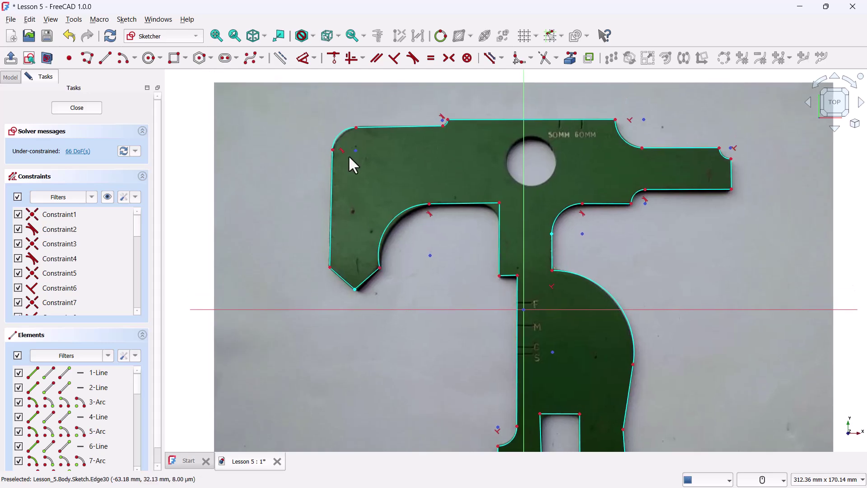
pyautogui.scroll(8, 342, 136)
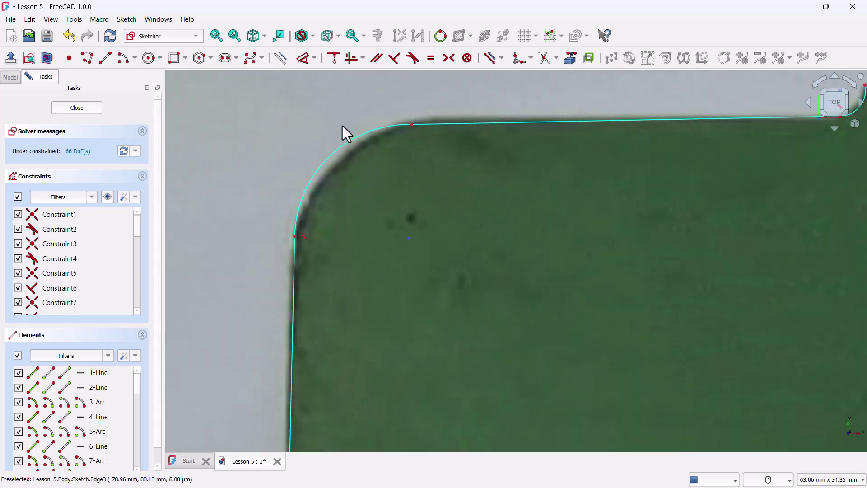
pyautogui.moveTo(295, 238); pyautogui.dragTo(296, 244)
pyautogui.moveTo(414, 130); pyautogui.dragTo(431, 124)
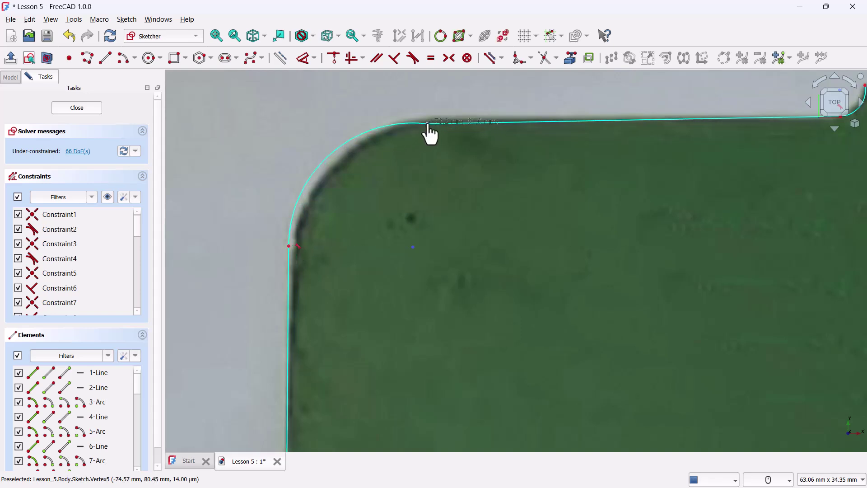
pyautogui.click(296, 244)
pyautogui.press('Delete')
pyautogui.moveTo(289, 249); pyautogui.dragTo(286, 243)
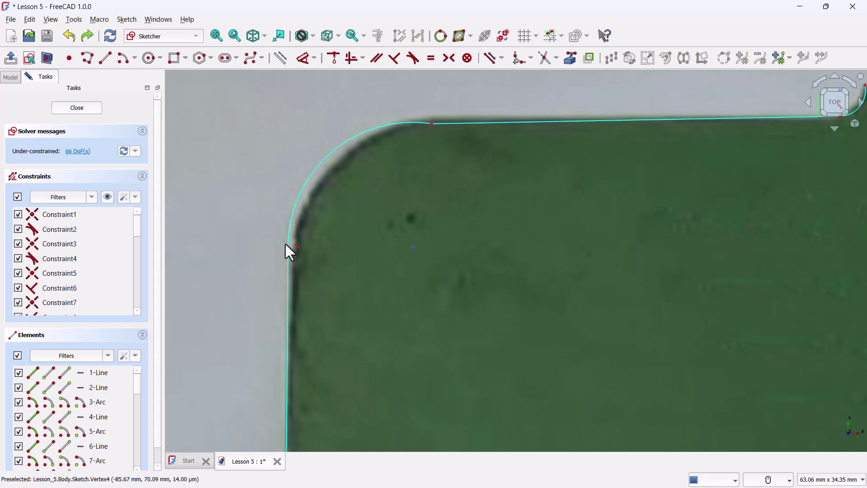
# Delete the perpendicular constraint between the top edge and the concave arc past the 60MM mark.
pyautogui.rightClick(639, 201)
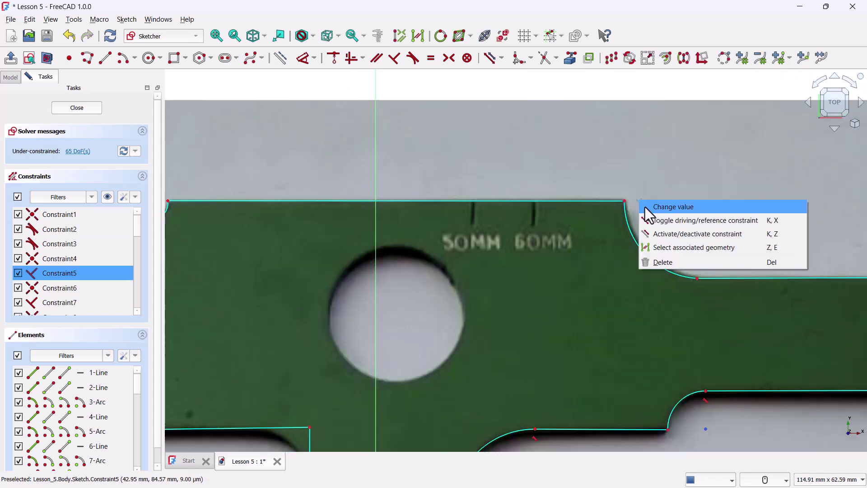
pyautogui.click(663, 262)
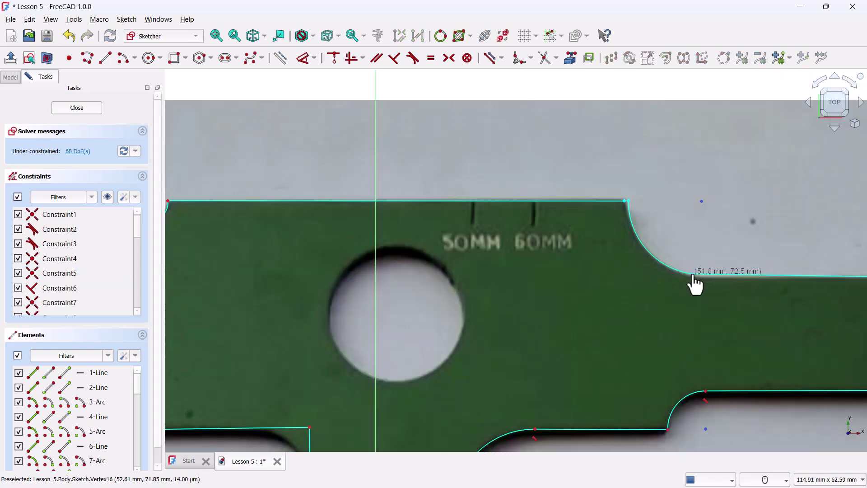
# Refit the leg area to the photo by moving the slot's upper-left corner and the left leg's rounded bottom arc and corner point.
pyautogui.moveTo(568, 257)
pyautogui.mouseDown(button='middle')
pyautogui.moveTo(479, 209)
pyautogui.moveTo(568, 107)
pyautogui.moveTo(648, 211)
pyautogui.mouseUp(button='middle')
pyautogui.moveTo(501, 157); pyautogui.dragTo(513, 150)
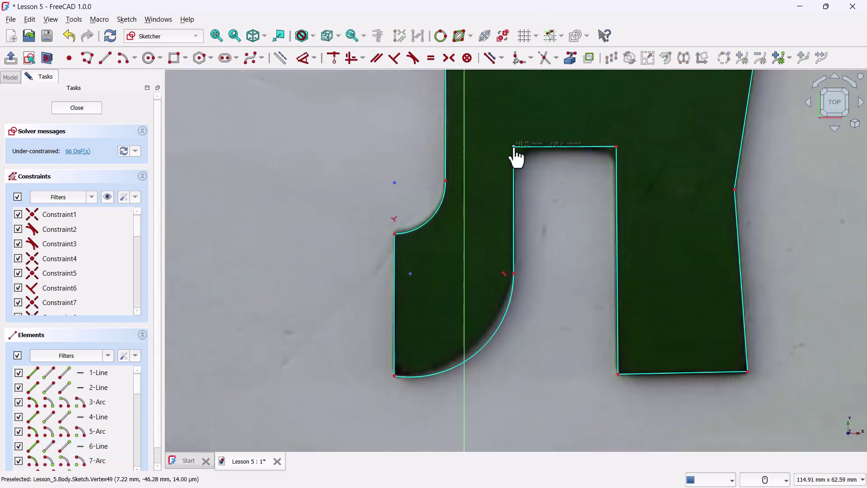
pyautogui.moveTo(412, 384)
pyautogui.mouseDown()
pyautogui.moveTo(505, 275)
pyautogui.moveTo(515, 147)
pyautogui.mouseUp()
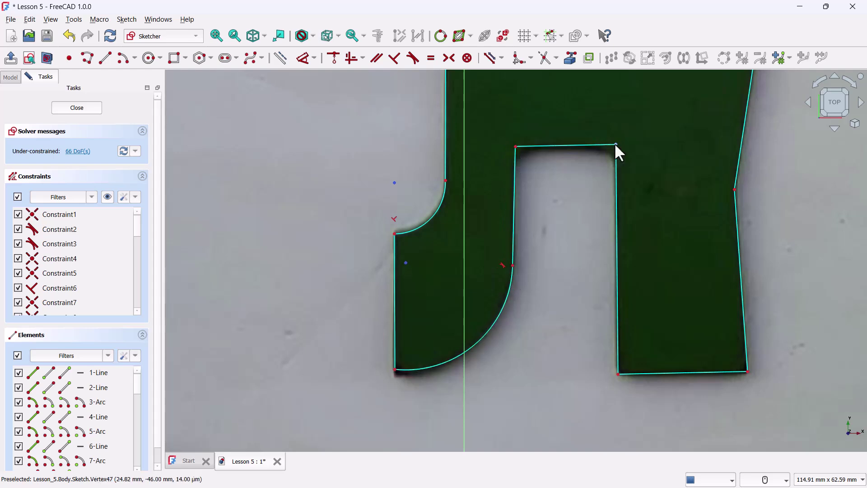
pyautogui.moveTo(395, 370); pyautogui.dragTo(397, 379)
# Refit the left recess and hook to the photo by moving the arc's endpoints, the hook's tip and the recess's upper-right corner.
pyautogui.scroll(5, 510, 331)
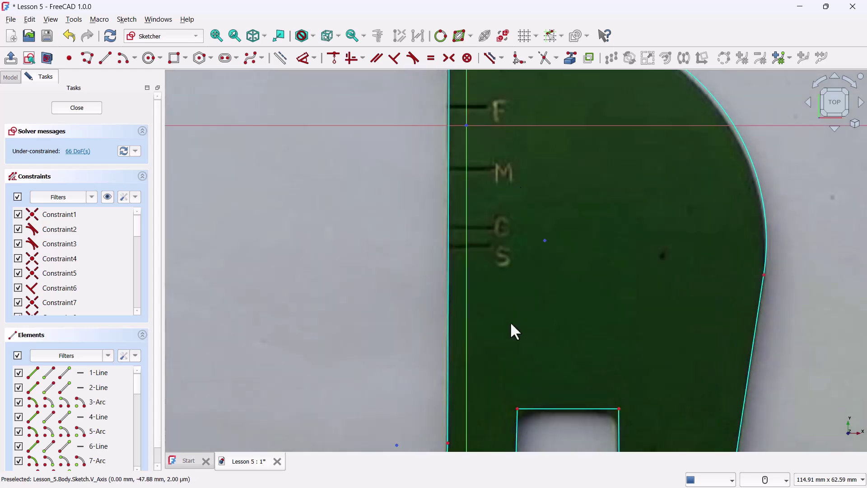
pyautogui.hscroll(-5, 525, 256)
pyautogui.moveTo(454, 157)
pyautogui.mouseDown()
pyautogui.moveTo(651, 169)
pyautogui.moveTo(472, 162)
pyautogui.moveTo(478, 158)
pyautogui.moveTo(450, 165)
pyautogui.moveTo(460, 161)
pyautogui.mouseUp()
pyautogui.moveTo(252, 389)
pyautogui.mouseDown()
pyautogui.moveTo(275, 397)
pyautogui.moveTo(258, 407)
pyautogui.moveTo(255, 394)
pyautogui.mouseUp()
pyautogui.moveTo(645, 149); pyautogui.dragTo(645, 155)
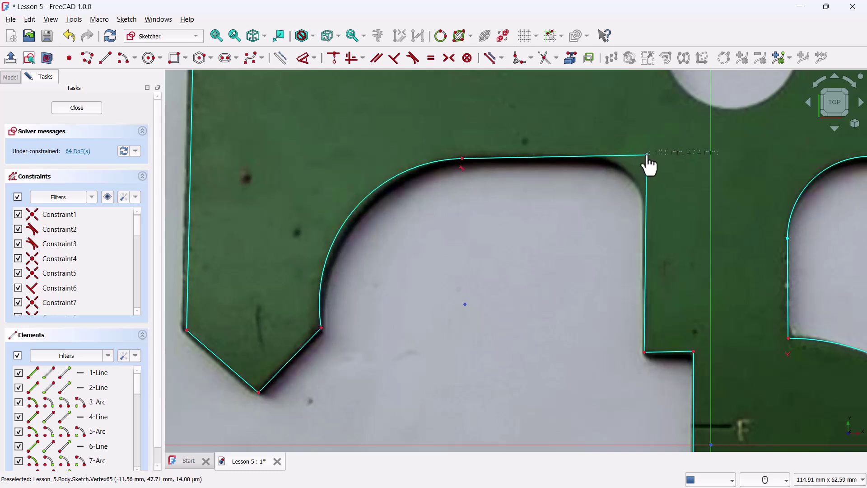
pyautogui.moveTo(323, 328); pyautogui.dragTo(325, 328)
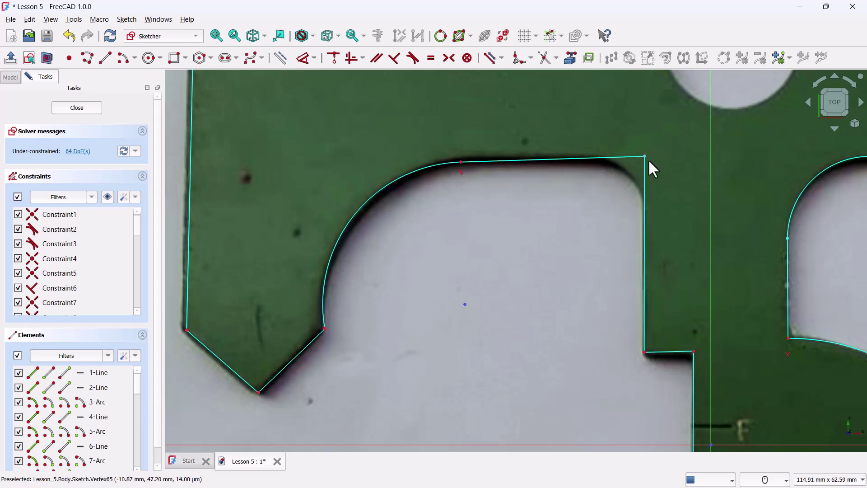
# Nudge the left recess's upper-right corner and round both upper corners of the leg slot with fillets fitted to the photo.
pyautogui.moveTo(645, 156); pyautogui.dragTo(645, 151)
pyautogui.scroll(-5, 405, 355)
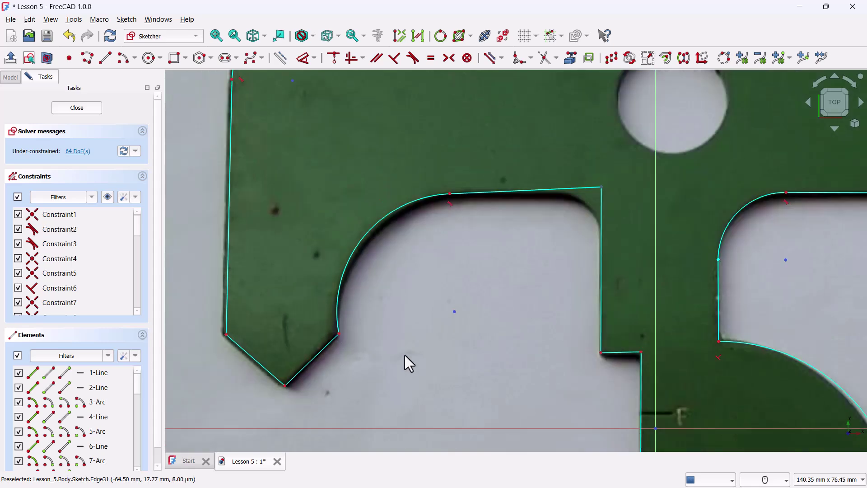
pyautogui.moveTo(603, 388); pyautogui.dragTo(496, 134, button='middle')
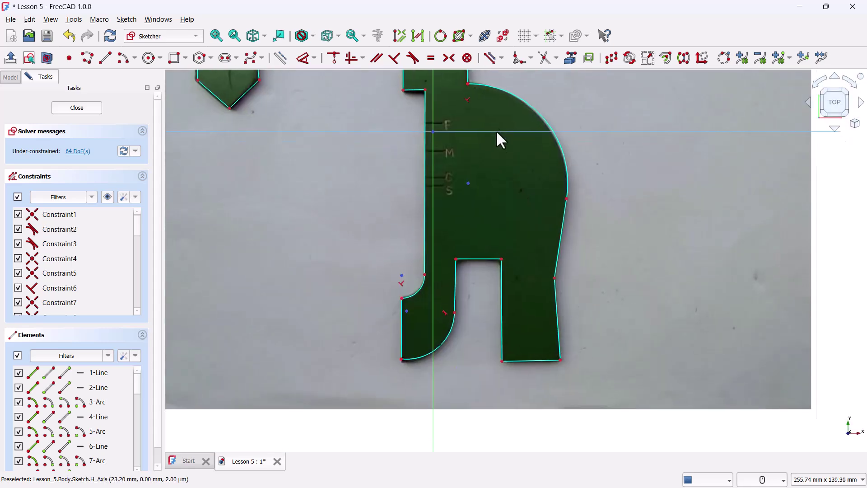
pyautogui.scroll(6, 495, 268)
pyautogui.scroll(2, 496, 271)
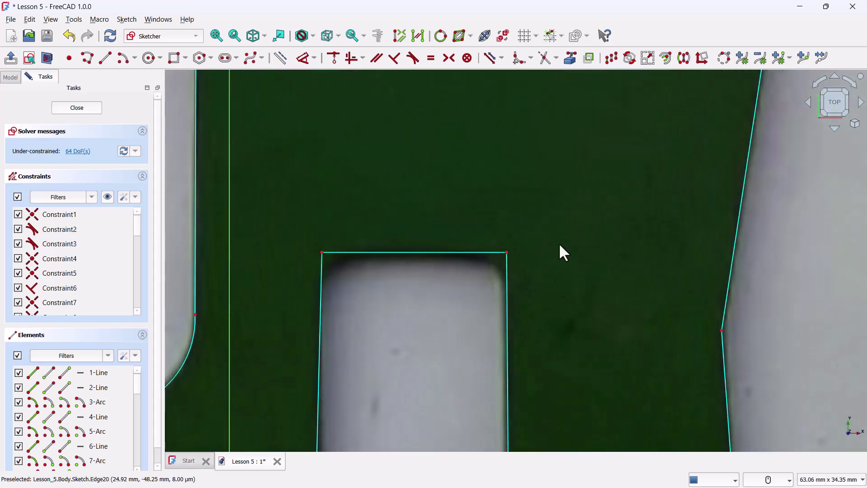
pyautogui.click(520, 60)
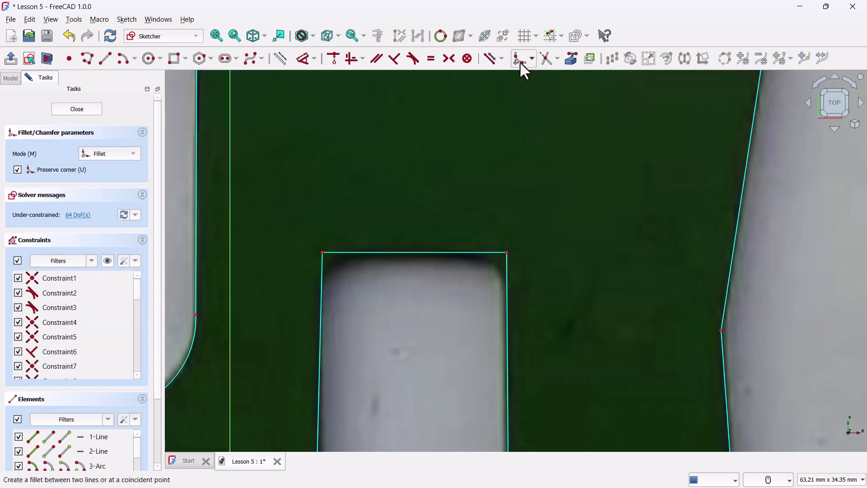
pyautogui.click(516, 266)
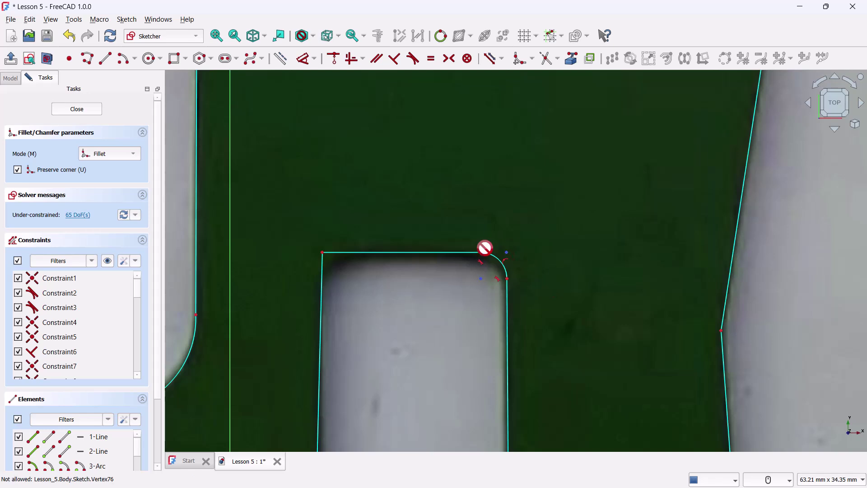
pyautogui.rightClick(478, 291)
pyautogui.moveTo(481, 285); pyautogui.dragTo(476, 300)
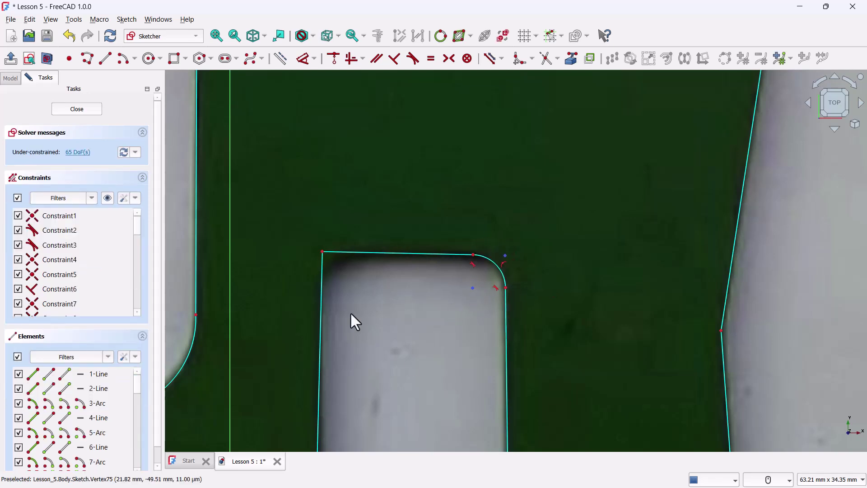
pyautogui.click(521, 58)
pyautogui.click(322, 252)
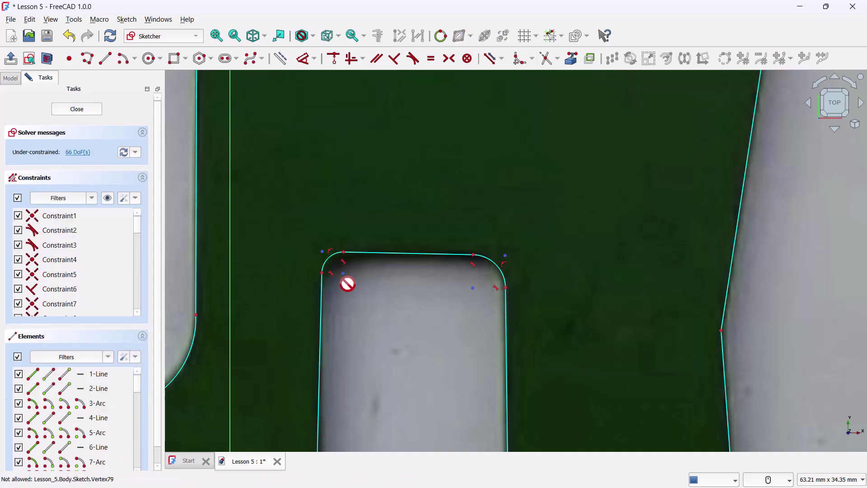
# Fillet the left recess's upper-right corner and refit its arc, adjoining edges and the small step below to the photo.
pyautogui.scroll(-5, 546, 324)
pyautogui.scroll(3, 421, 153)
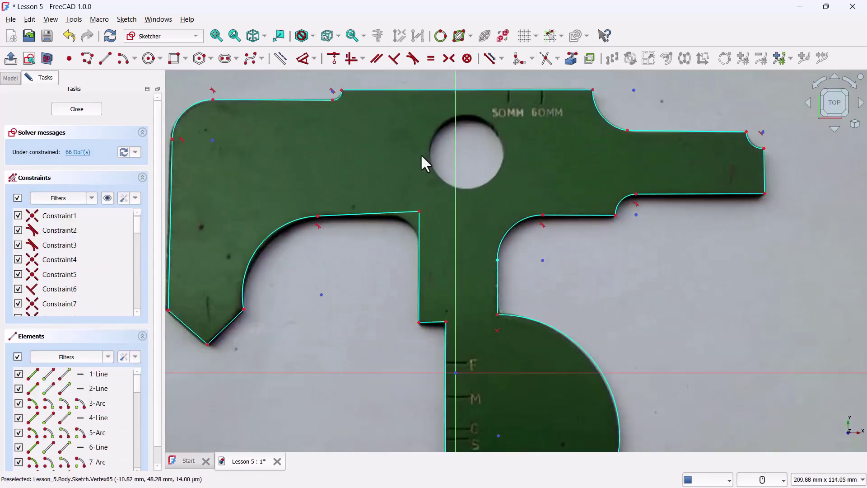
pyautogui.scroll(3, 411, 199)
pyautogui.click(521, 58)
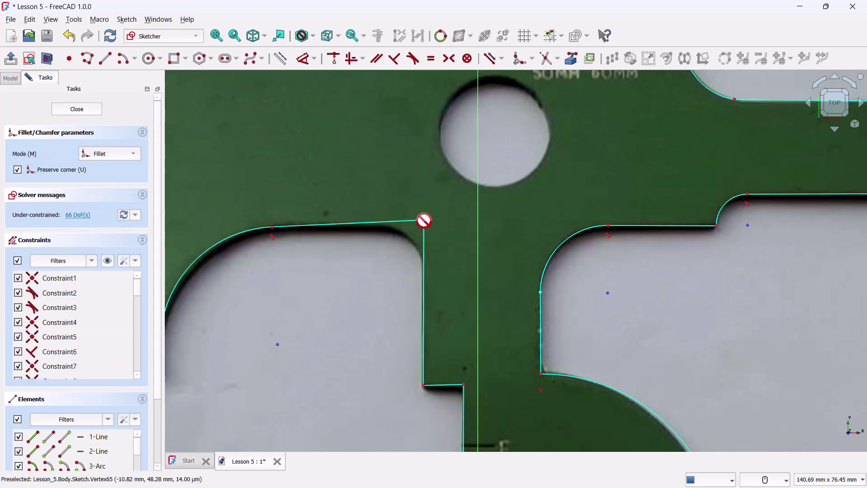
pyautogui.click(422, 222)
pyautogui.scroll(-4, 253, 271)
pyautogui.scroll(6, 354, 263)
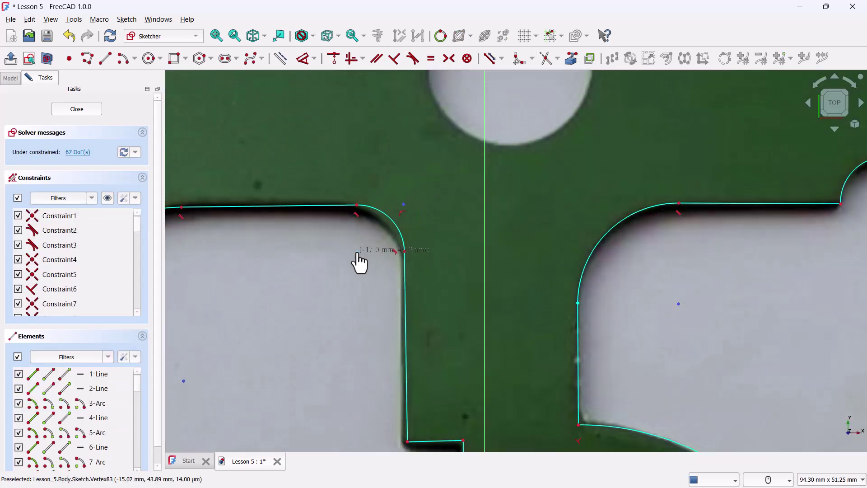
pyautogui.moveTo(453, 317); pyautogui.dragTo(454, 203, button='middle')
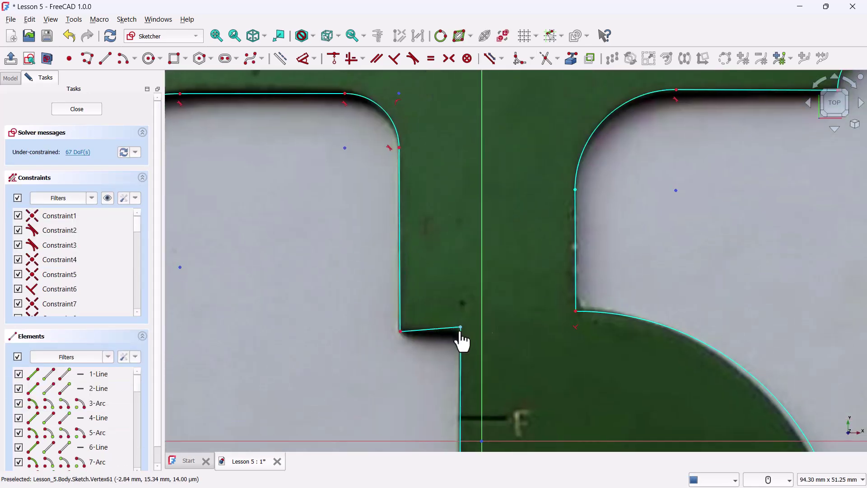
# Draw a circle about 22 mm in diameter over the gauge's round hole and move its centre to match the photo.
pyautogui.scroll(-4, 409, 326)
pyautogui.scroll(6, 476, 112)
pyautogui.click(149, 59)
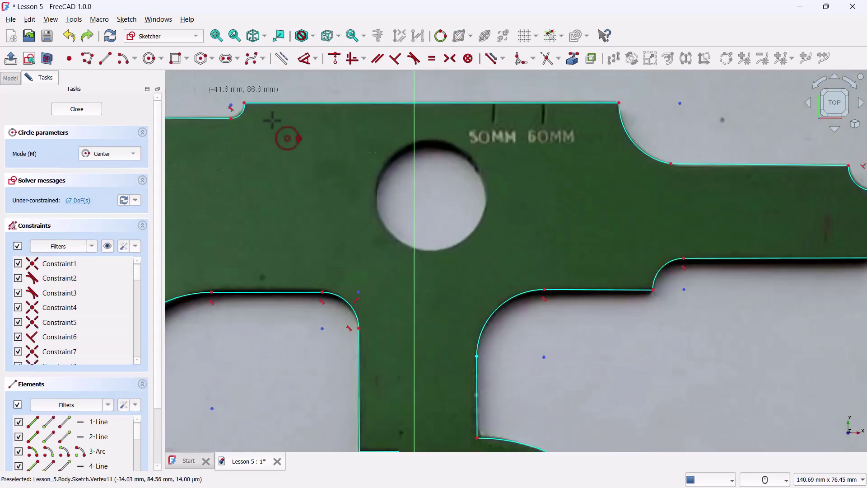
pyautogui.click(428, 198)
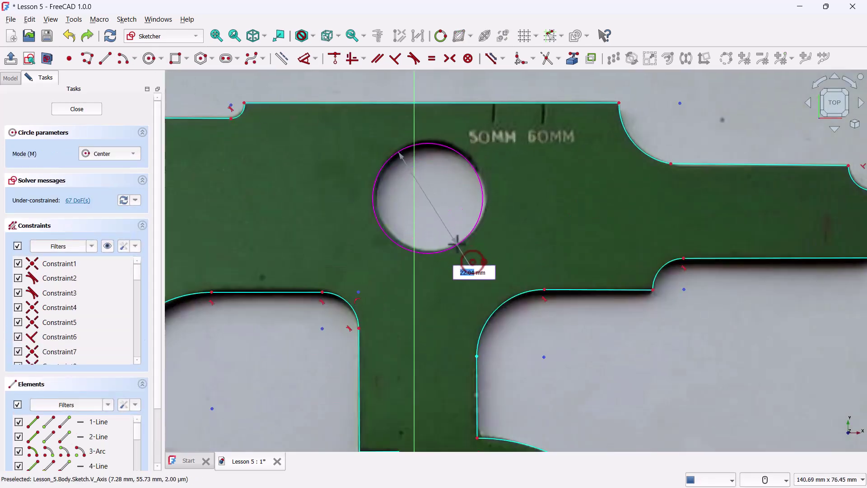
pyautogui.click(455, 243)
pyautogui.rightClick(441, 223)
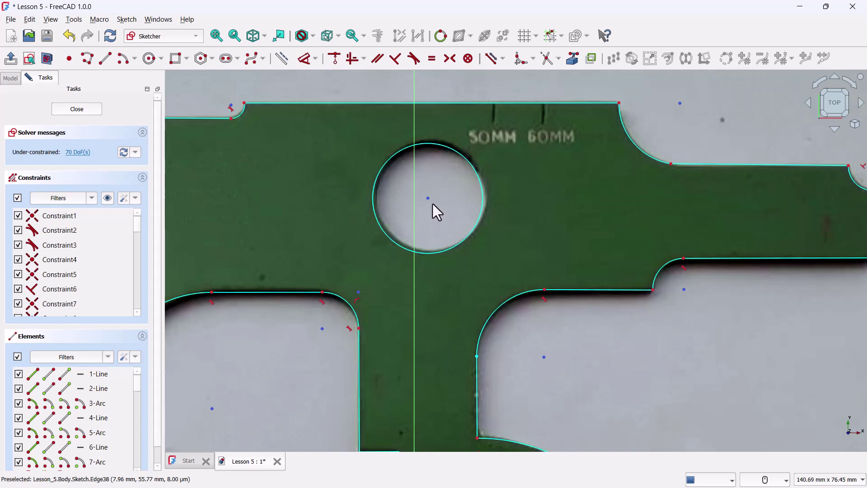
pyautogui.moveTo(427, 199); pyautogui.dragTo(431, 197)
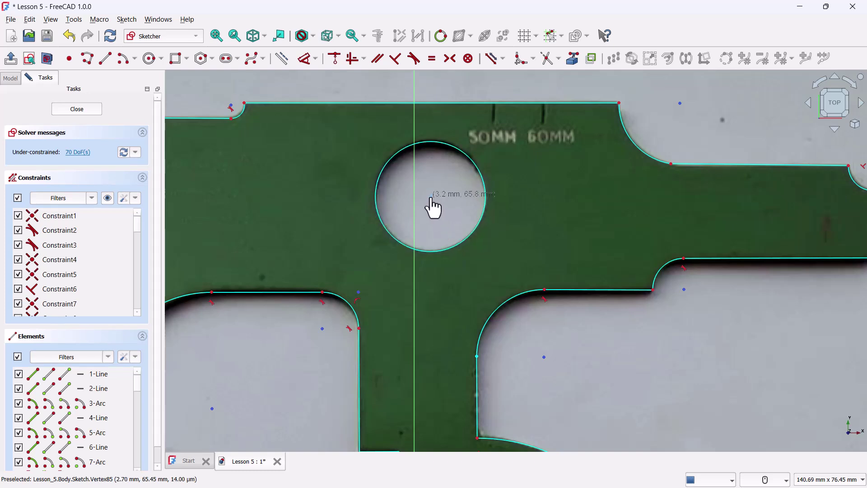
# Close the sketch and hide the TYRE DEFECT GUAGE reference image.
pyautogui.scroll(-5, 431, 209)
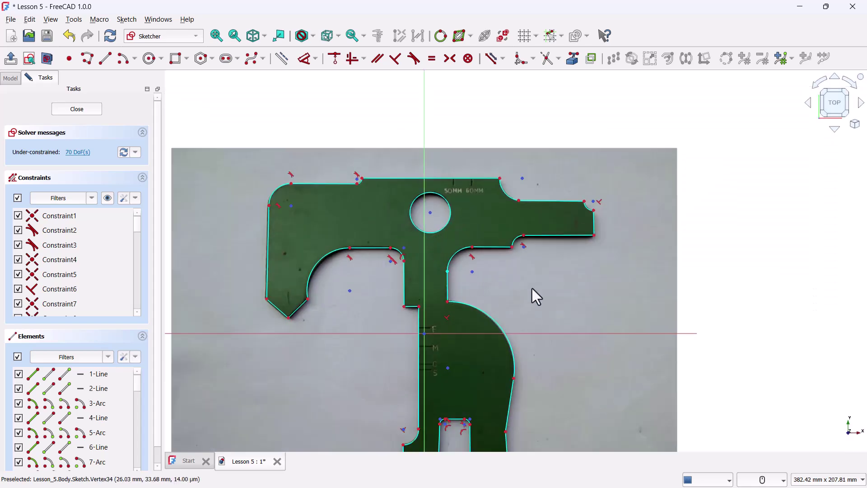
pyautogui.scroll(-2, 238, 199)
pyautogui.click(89, 110)
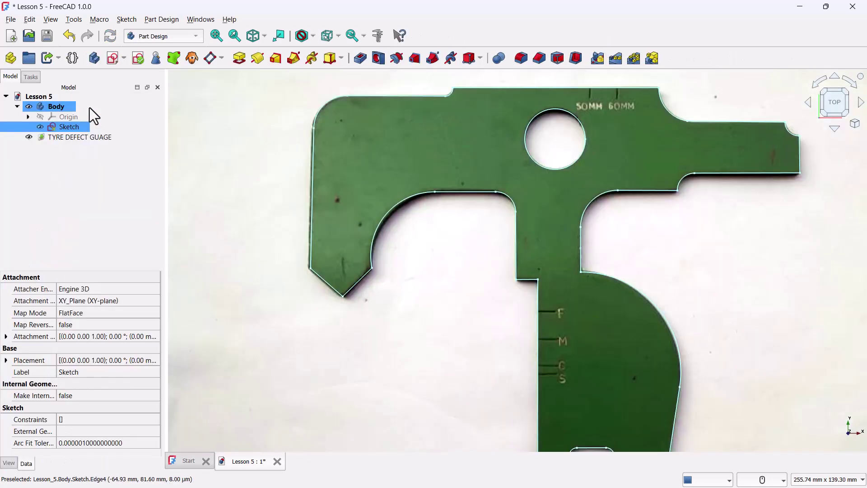
pyautogui.press('Down')
pyautogui.press('space')
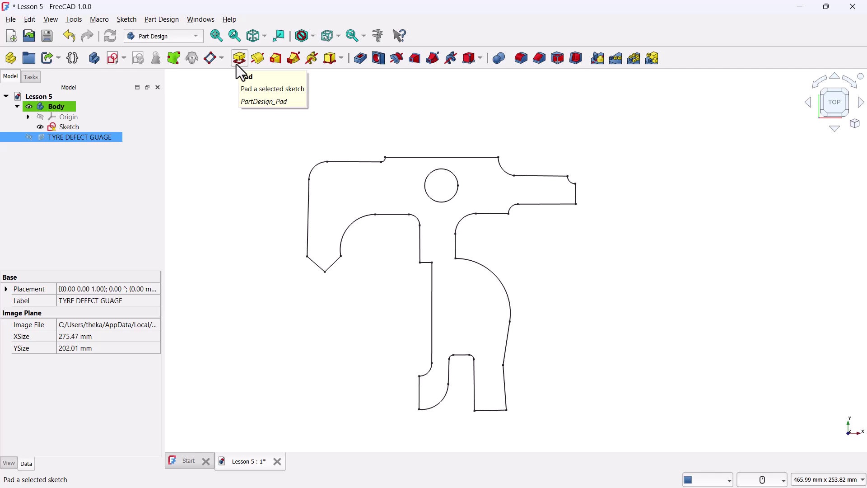
# Try to pad the gauge outline sketch by 10 mm.
pyautogui.click(70, 127)
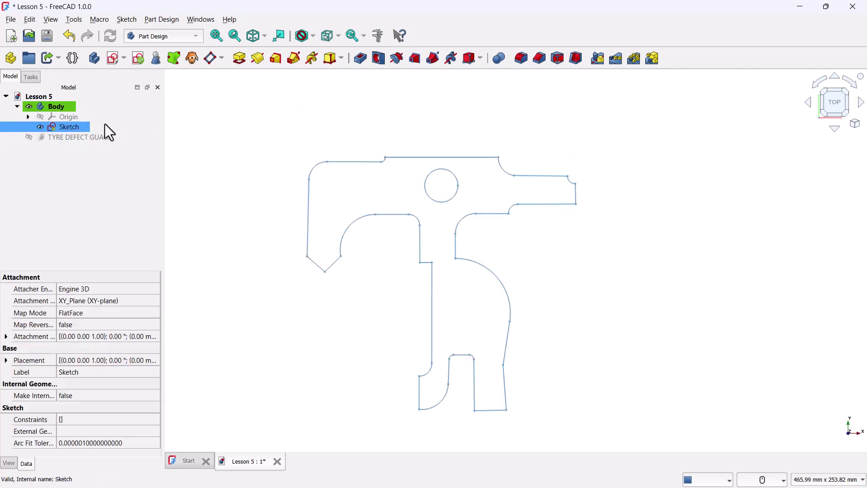
pyautogui.click(240, 61)
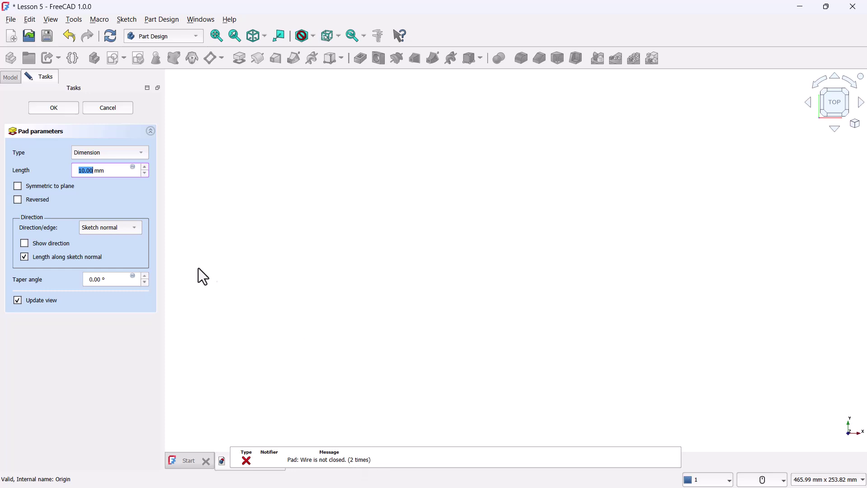
pyautogui.click(60, 112)
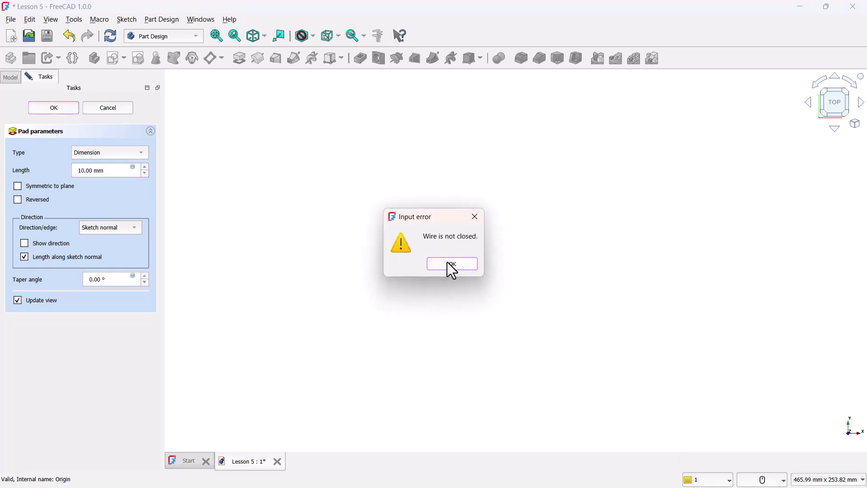
pyautogui.click(452, 267)
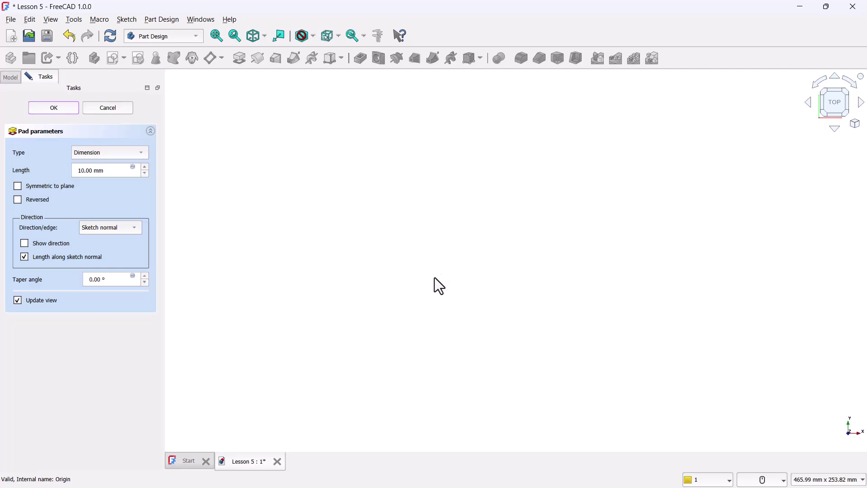
pyautogui.click(118, 113)
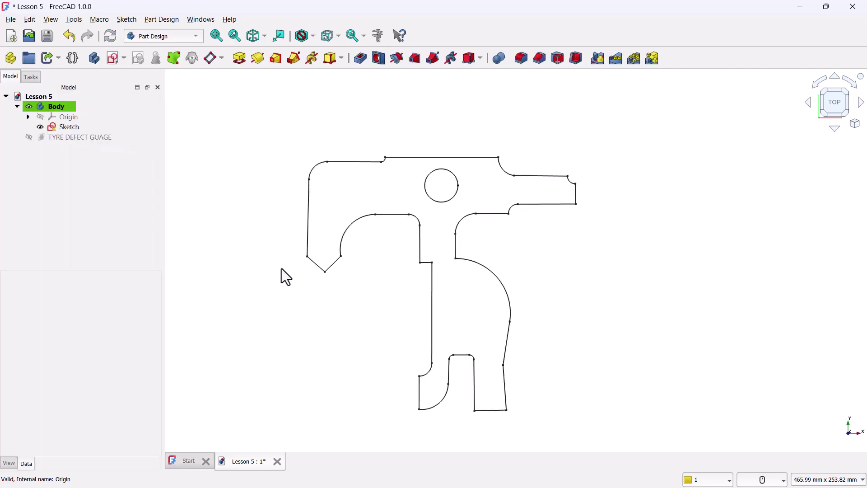
# Reopen the gauge sketch for editing and examine its outline for unconnected endpoints.
pyautogui.click(69, 130)
pyautogui.rightClick(70, 130)
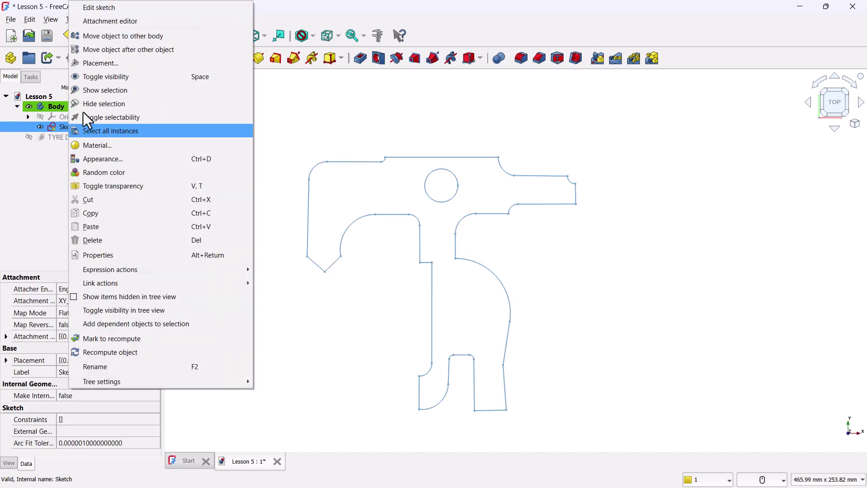
pyautogui.click(105, 8)
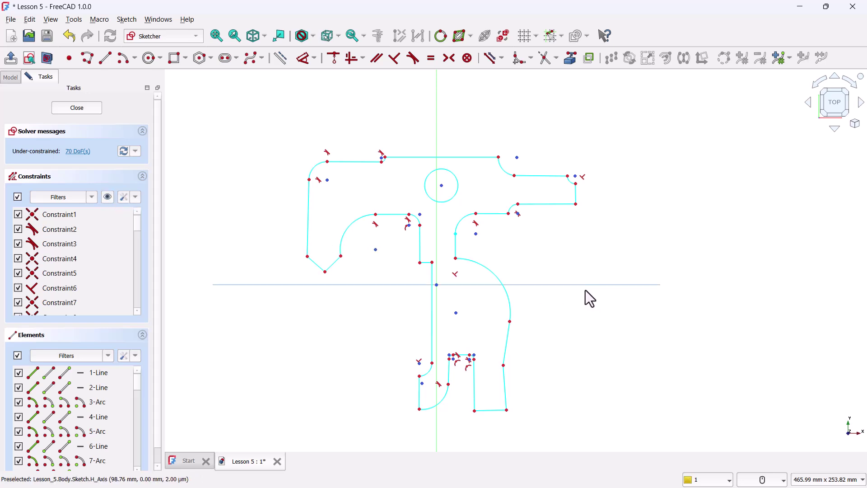
pyautogui.scroll(6, 501, 392)
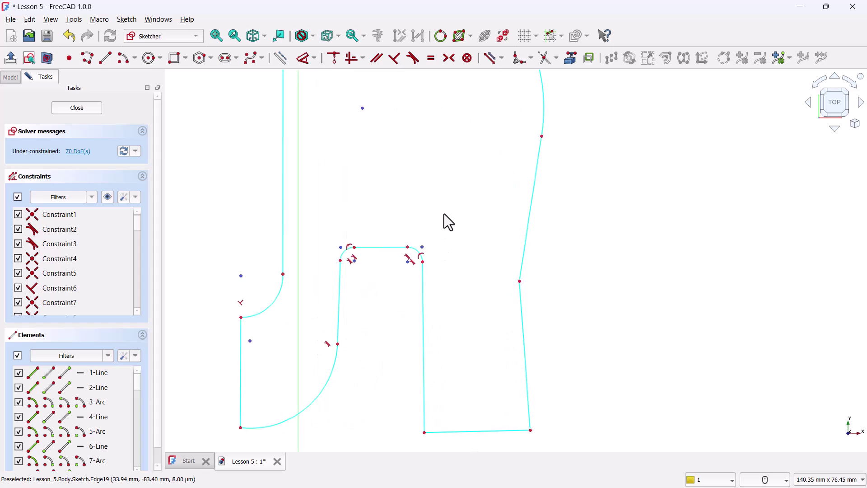
pyautogui.moveTo(443, 213); pyautogui.dragTo(474, 378, button='middle')
pyautogui.scroll(-2, 456, 256)
pyautogui.moveTo(470, 313); pyautogui.dragTo(483, 459, button='middle')
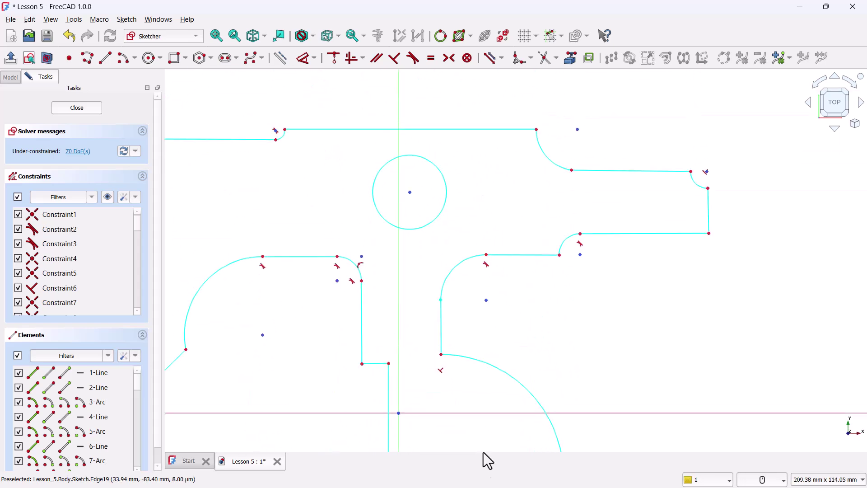
# Join the right recess's rounded corner arc to the vertical edge below it by making their open endpoints coincident.
pyautogui.scroll(4, 454, 300)
pyautogui.moveTo(466, 299)
pyautogui.mouseDown()
pyautogui.moveTo(452, 286)
pyautogui.moveTo(447, 303)
pyautogui.moveTo(456, 313)
pyautogui.moveTo(455, 293)
pyautogui.moveTo(460, 305)
pyautogui.mouseUp()
pyautogui.hotkey('ctrl', 'z')
pyautogui.hotkey('ctrl', 'z')
pyautogui.hotkey('ctrl', 'z')
pyautogui.hotkey('ctrl', 'z')
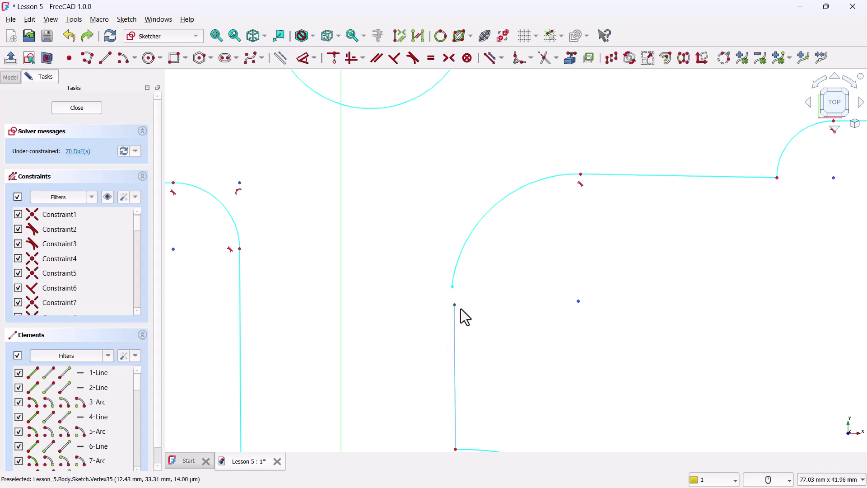
pyautogui.scroll(2, 458, 297)
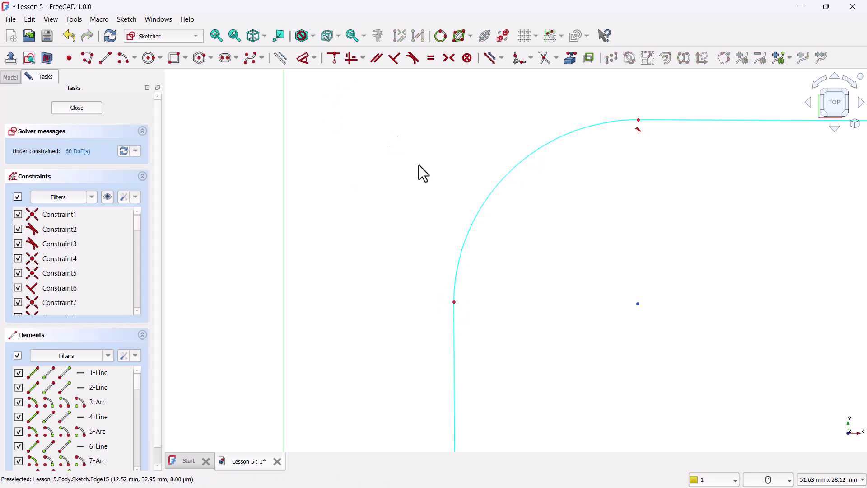
pyautogui.hotkey('ctrl', 'y')
# Check the rest of the outline for open joints and close the sketch.
pyautogui.scroll(-8, 599, 379)
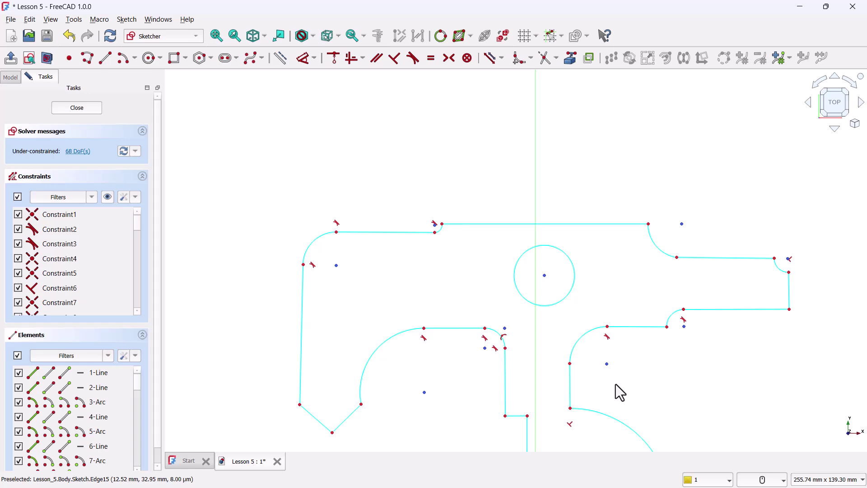
pyautogui.moveTo(616, 384)
pyautogui.mouseDown(button='middle')
pyautogui.moveTo(565, 243)
pyautogui.moveTo(573, 209)
pyautogui.mouseUp(button='middle')
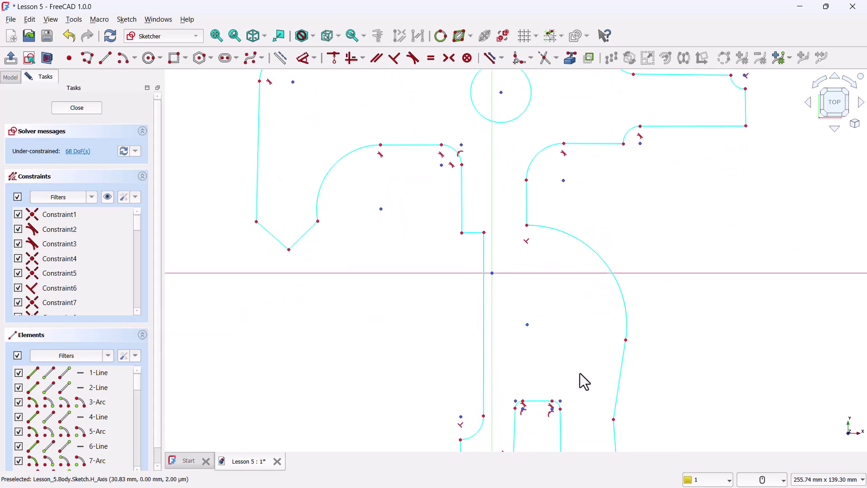
pyautogui.moveTo(582, 364); pyautogui.dragTo(581, 302, button='middle')
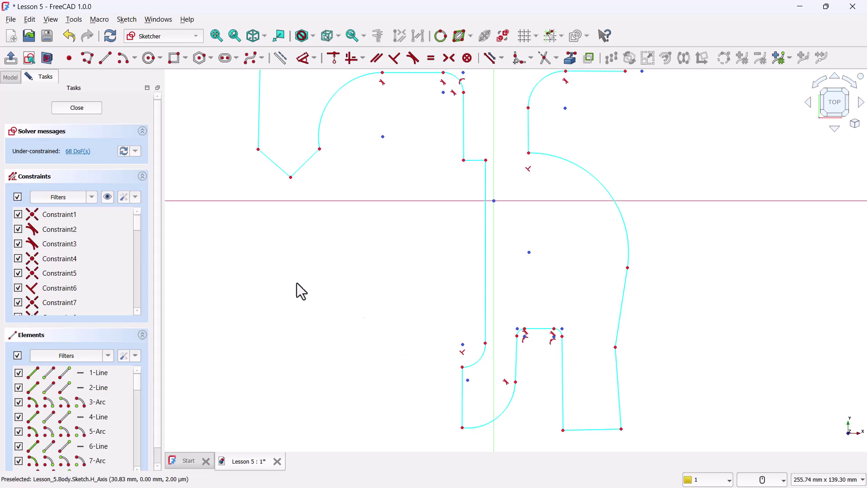
pyautogui.click(77, 109)
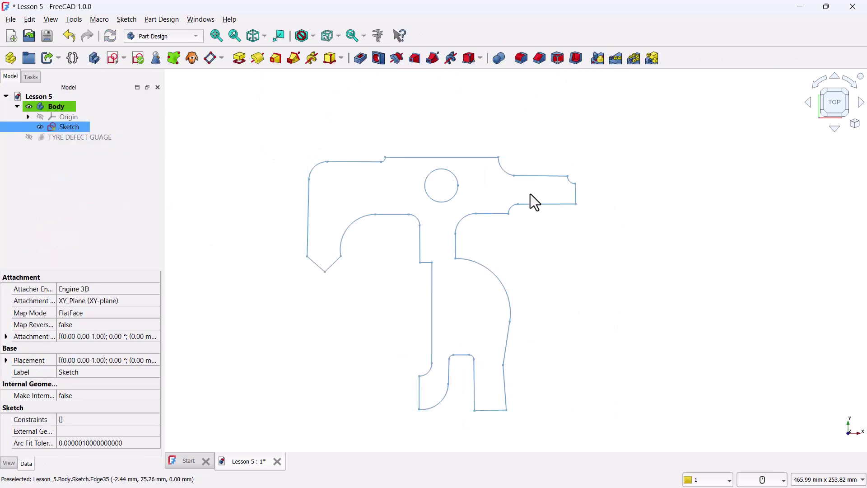
# Pad the closed gauge outline sketch to a length of 3 mm along the sketch normal.
pyautogui.press('0')
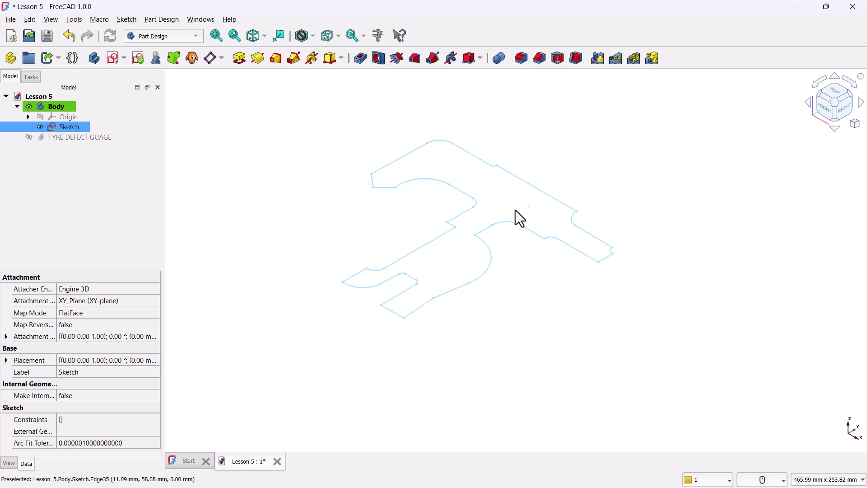
pyautogui.click(233, 56)
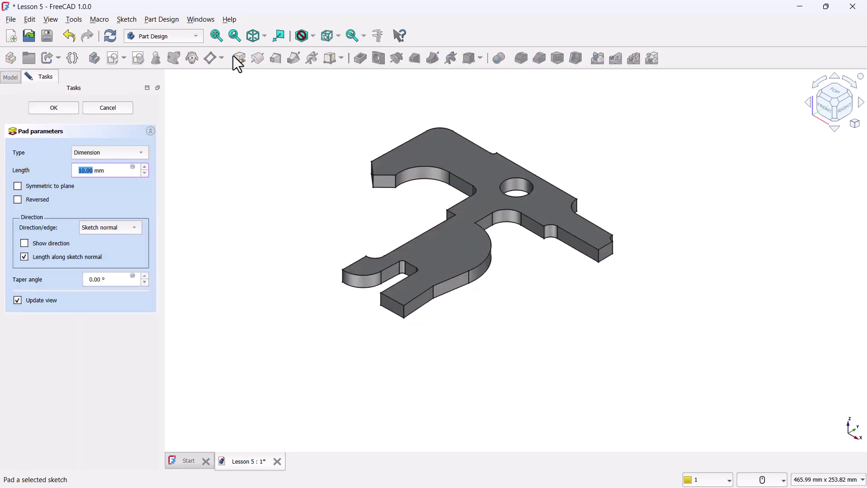
pyautogui.click(145, 173)
pyautogui.click(145, 173)
pyautogui.click(145, 173)
pyautogui.click(145, 173)
pyautogui.click(145, 173)
pyautogui.click(145, 173)
pyautogui.click(145, 173)
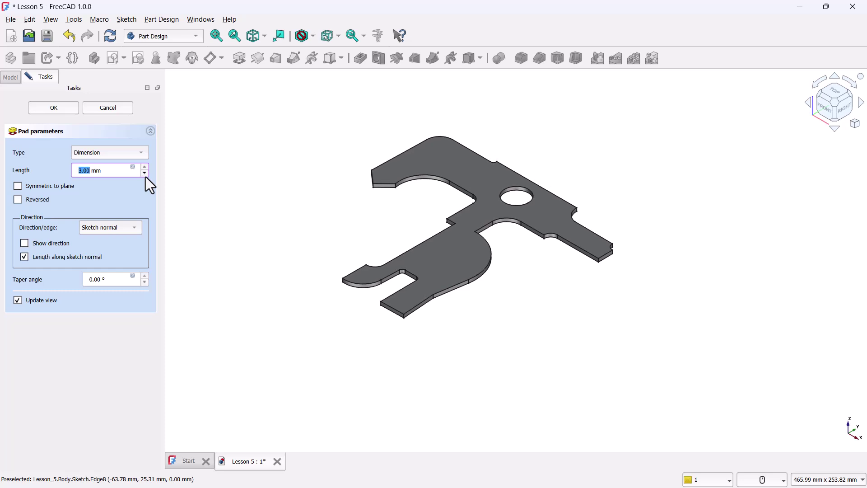
pyautogui.scroll(2, 420, 136)
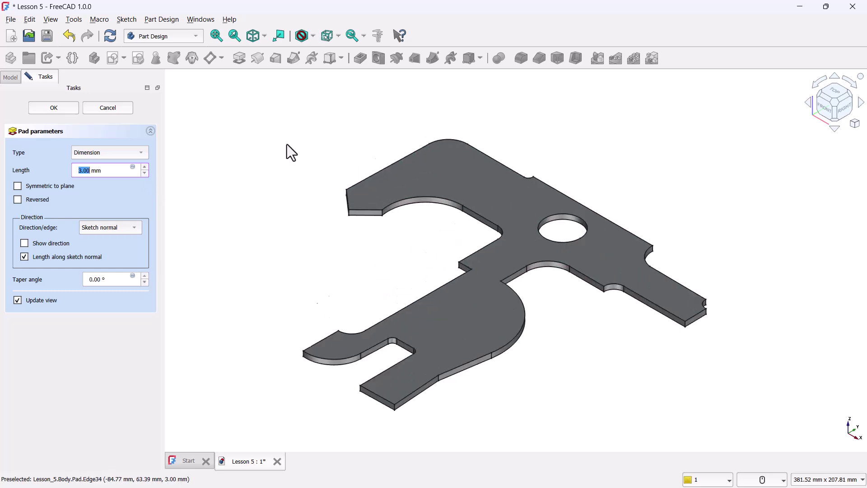
pyautogui.press('Return')
# Fillet all edges of the gauge's top face with a 1 mm radius.
pyautogui.click(467, 347)
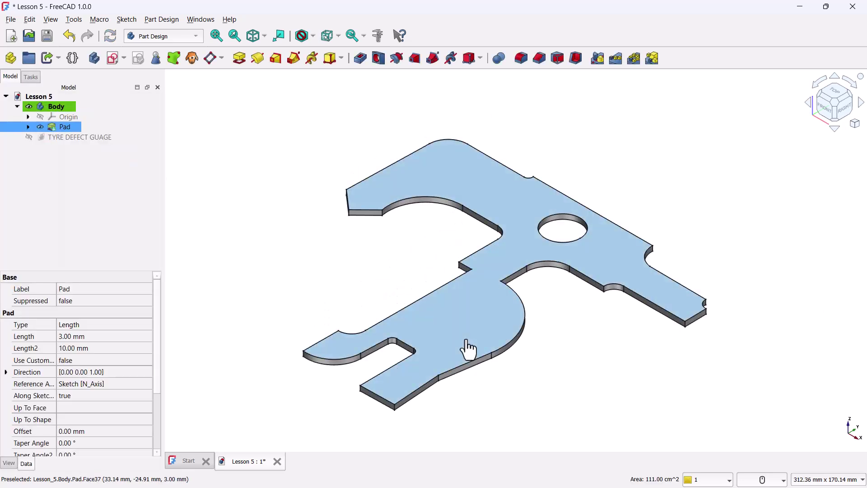
pyautogui.click(521, 59)
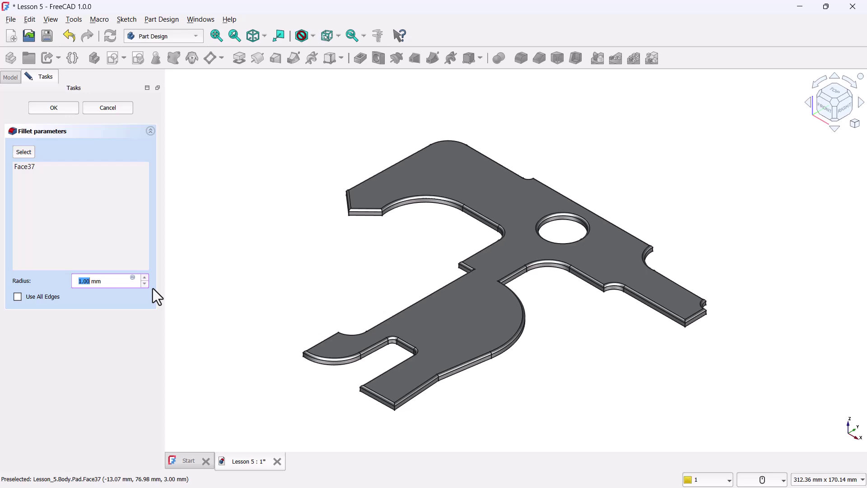
pyautogui.click(58, 109)
# Switch the 3D view's mouse navigation style to Blender.
pyautogui.moveTo(585, 409); pyautogui.dragTo(592, 377, button='middle')
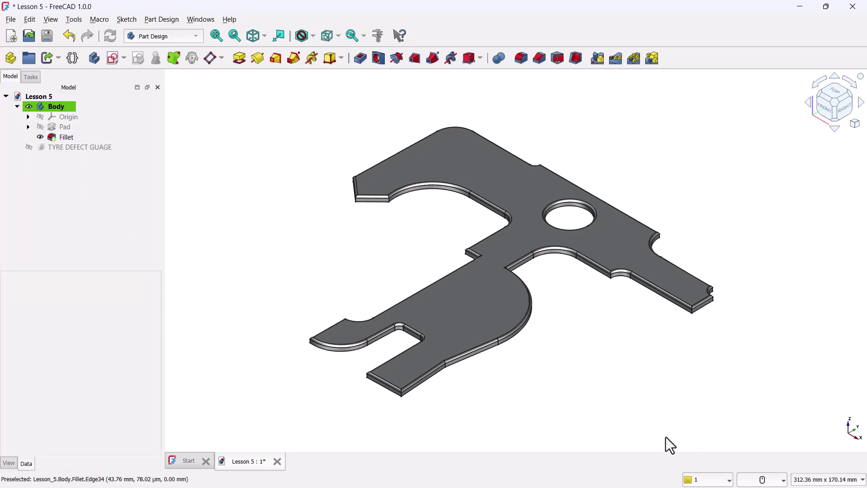
pyautogui.click(775, 479)
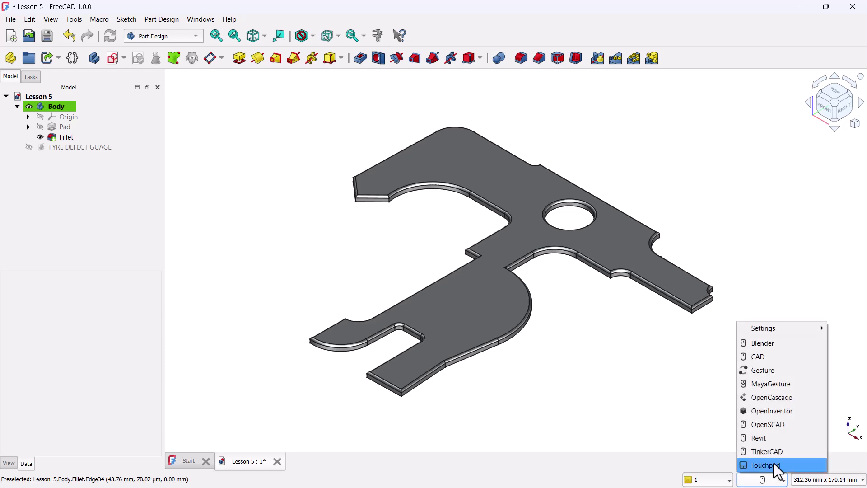
pyautogui.click(759, 345)
pyautogui.moveTo(677, 368); pyautogui.dragTo(542, 293, button='middle')
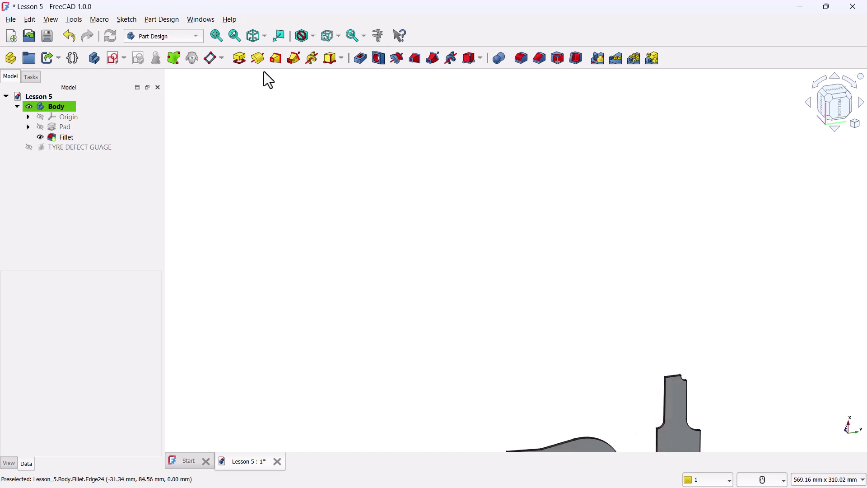
# Chamfer all edges of the gauge's bottom face with an equal distance of 1 mm.
pyautogui.click(217, 35)
pyautogui.moveTo(519, 223)
pyautogui.mouseDown(button='middle')
pyautogui.moveTo(592, 309)
pyautogui.moveTo(582, 307)
pyautogui.mouseUp(button='middle')
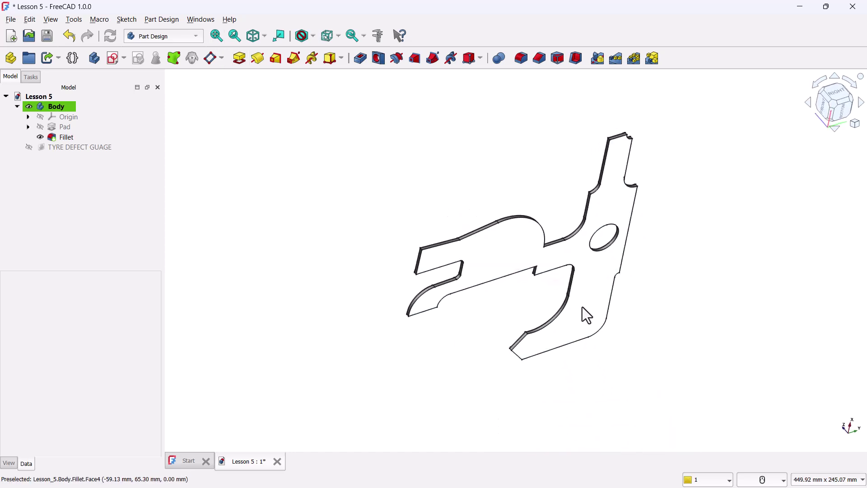
pyautogui.click(499, 267)
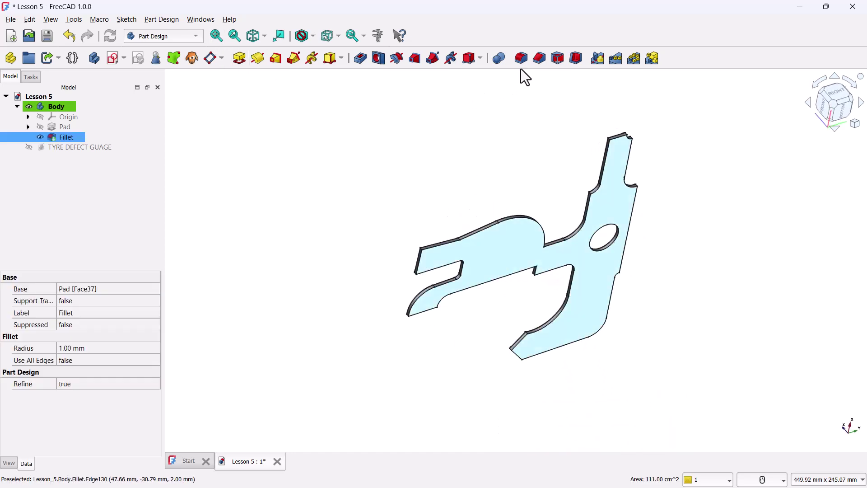
pyautogui.click(532, 58)
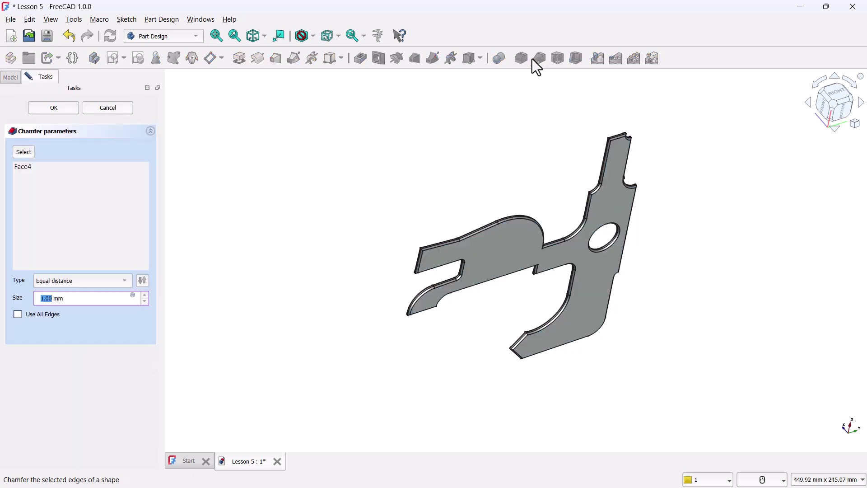
pyautogui.click(59, 112)
# Show the TYRE DEFECT GUAGE reference photo to compare the solid against it, and hide the photo again.
pyautogui.moveTo(277, 201); pyautogui.dragTo(289, 120, button='middle')
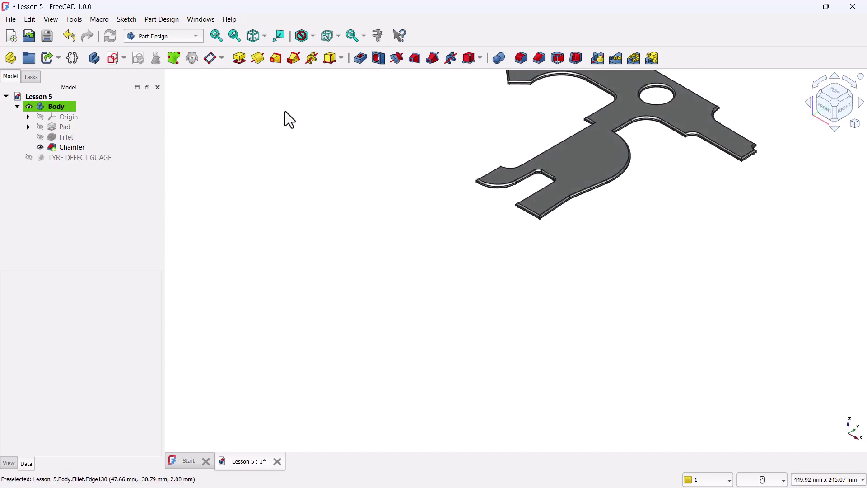
pyautogui.click(217, 36)
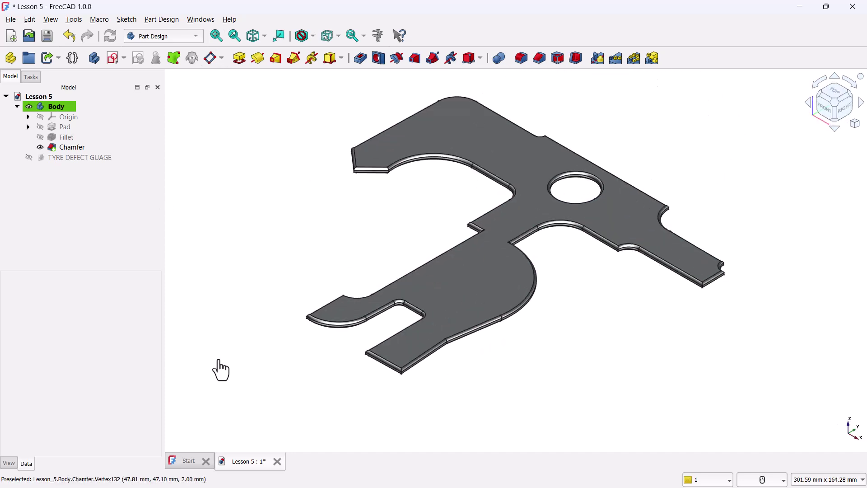
pyautogui.click(28, 157)
pyautogui.scroll(-3, 803, 407)
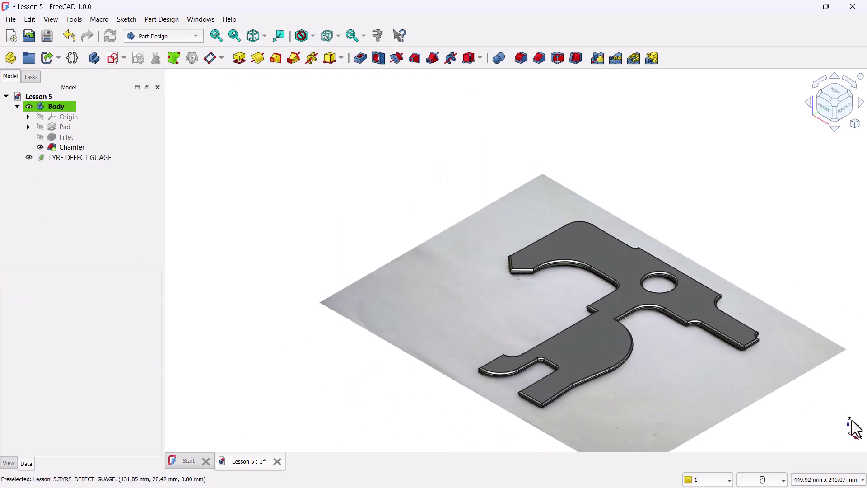
pyautogui.click(217, 36)
pyautogui.scroll(3, 481, 234)
pyautogui.scroll(1, 480, 235)
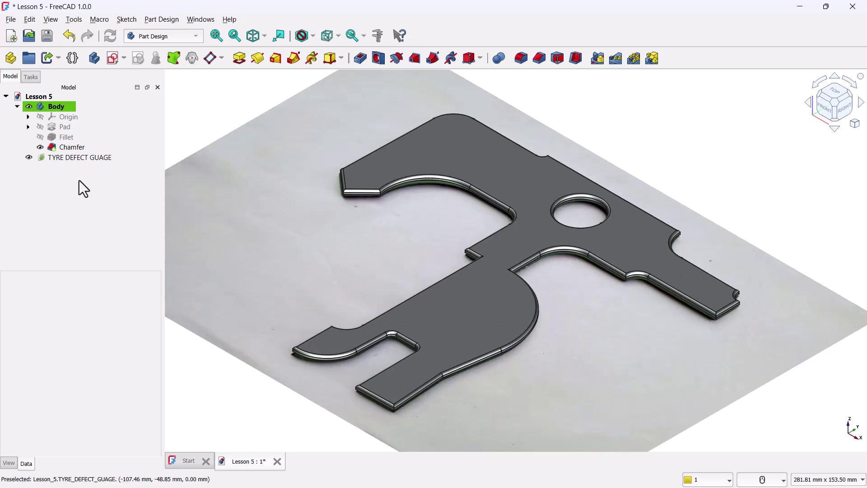
pyautogui.click(71, 157)
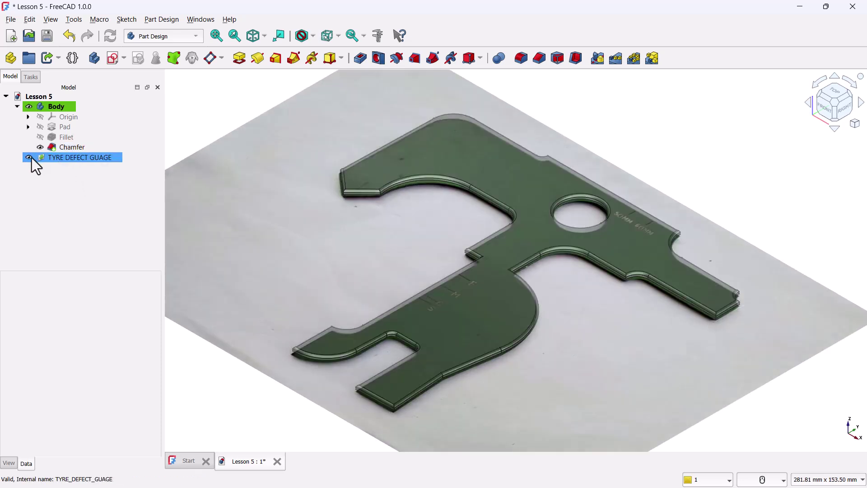
pyautogui.click(28, 157)
# Export the Body in STL Mesh format to the L5 folder as Lesson 5-Body.stl.
pyautogui.click(68, 147)
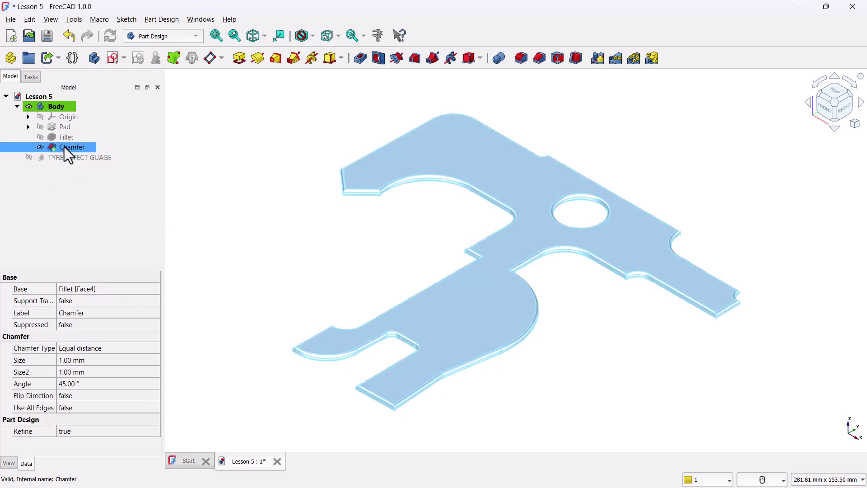
pyautogui.click(50, 106)
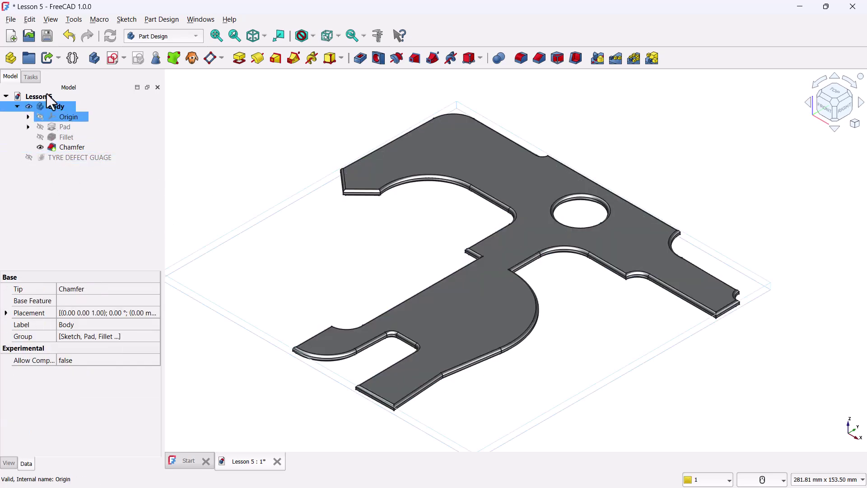
pyautogui.click(10, 19)
pyautogui.click(51, 187)
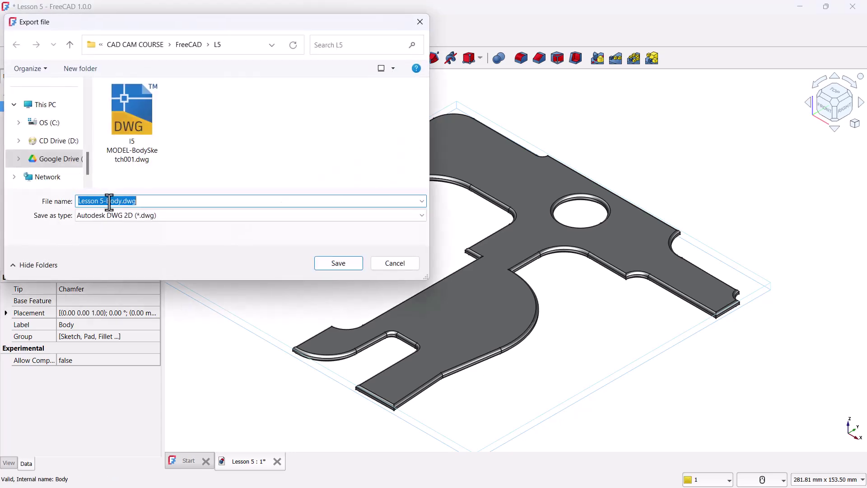
pyautogui.click(148, 215)
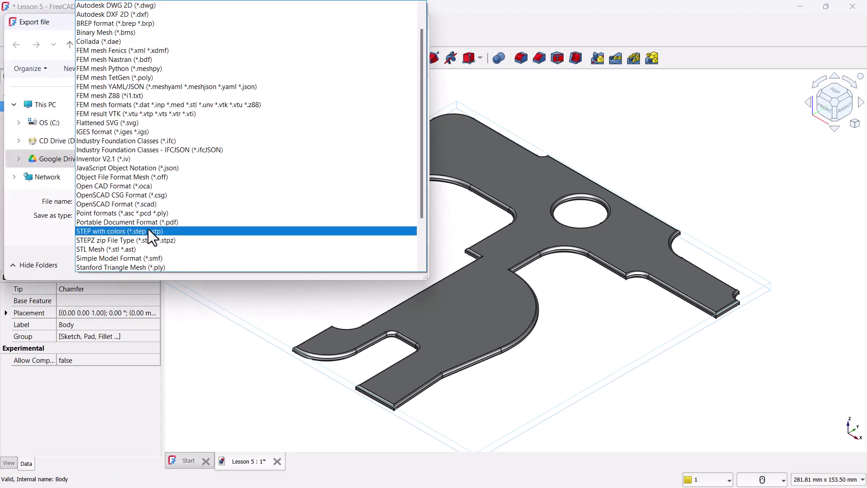
pyautogui.click(156, 251)
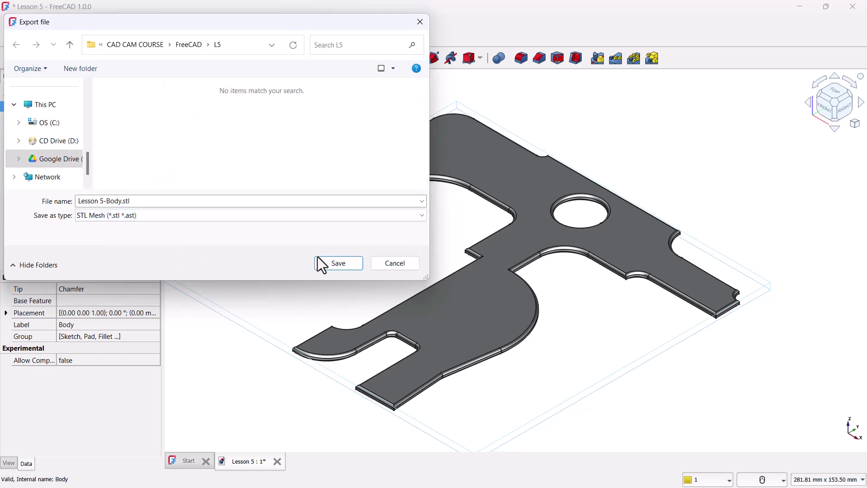
pyautogui.click(334, 264)
pyautogui.moveTo(293, 222); pyautogui.dragTo(199, 123, button='middle')
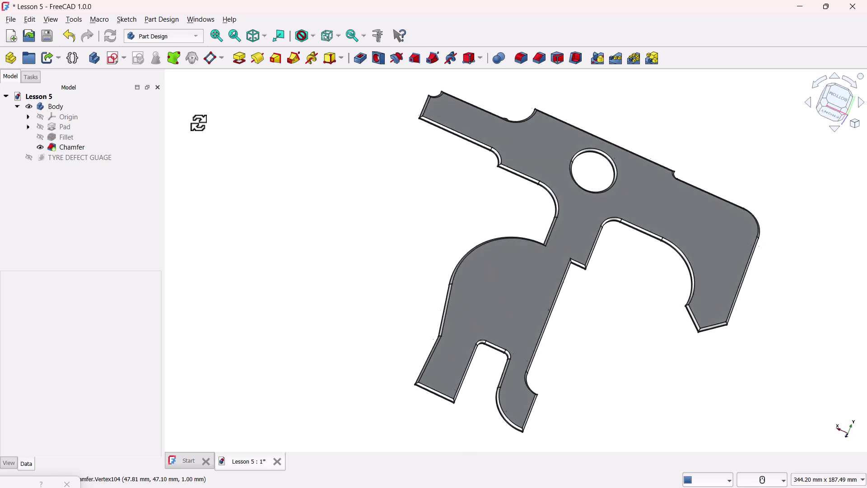